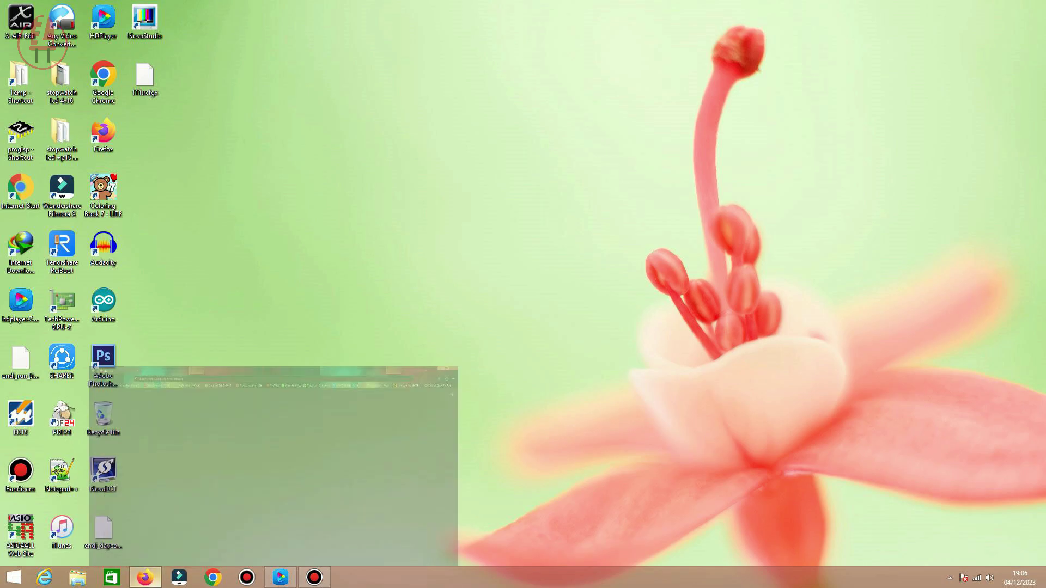
- In Firefox, search Google for 'hd player huidu' using the suggested query
left_click(145, 577)
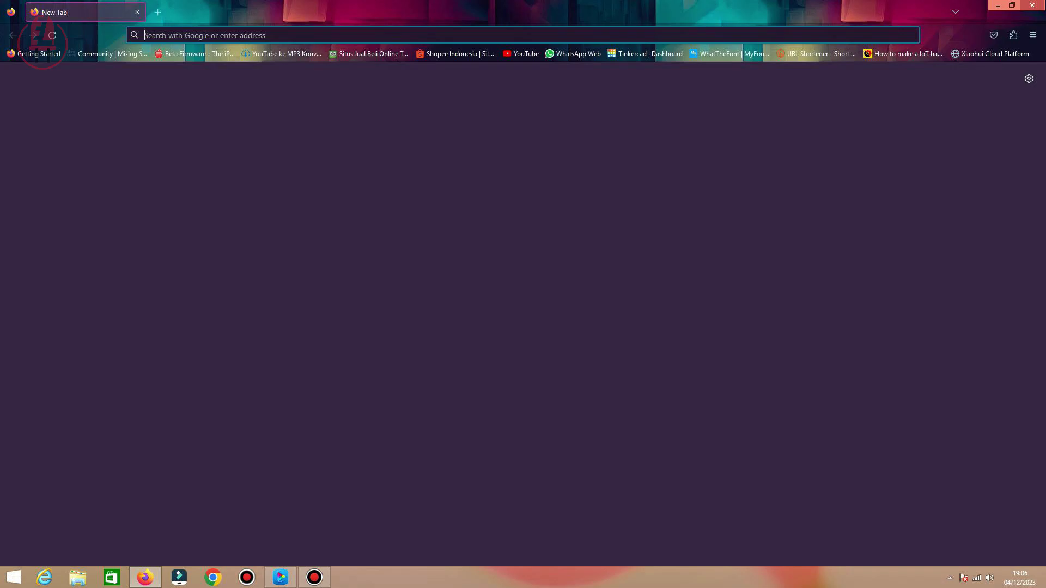
type("google.com/")
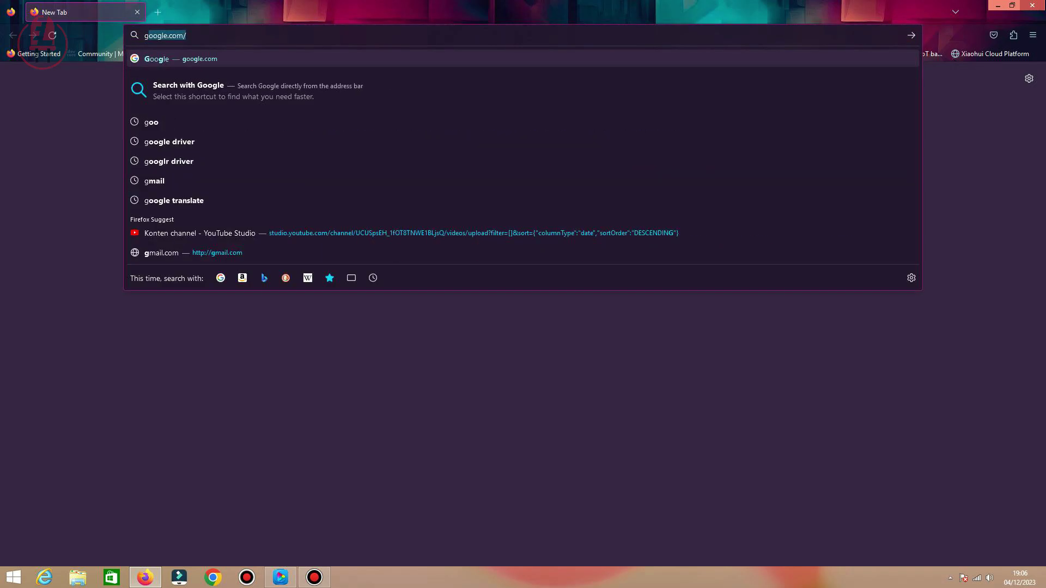
key("Return")
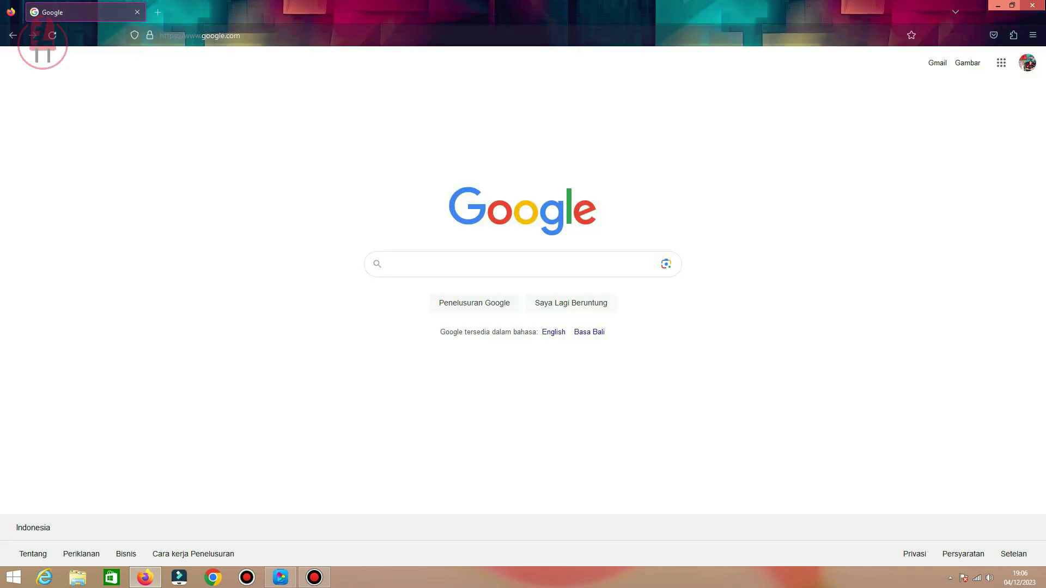
type("hd")
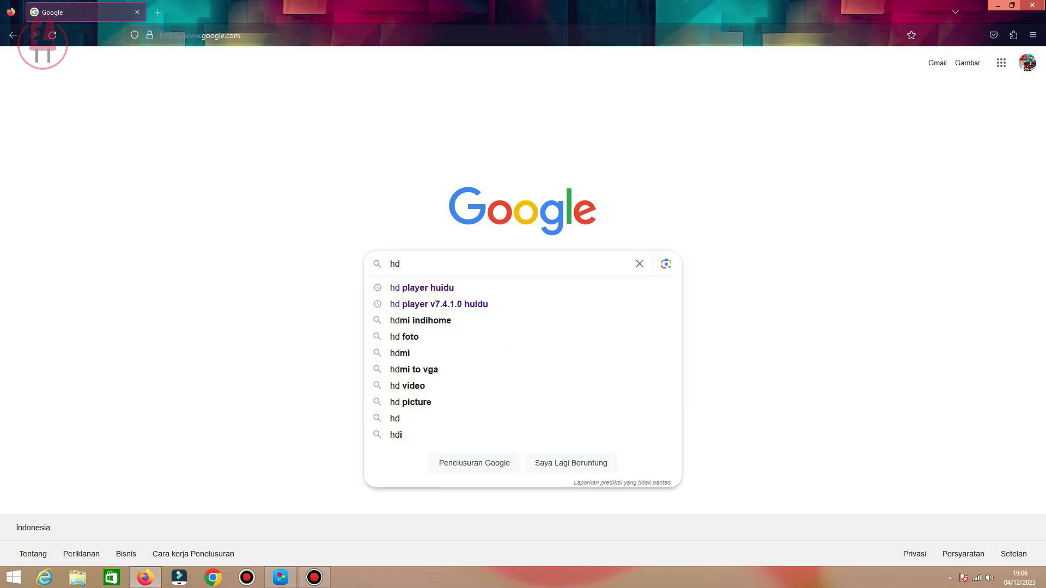
left_click(422, 287)
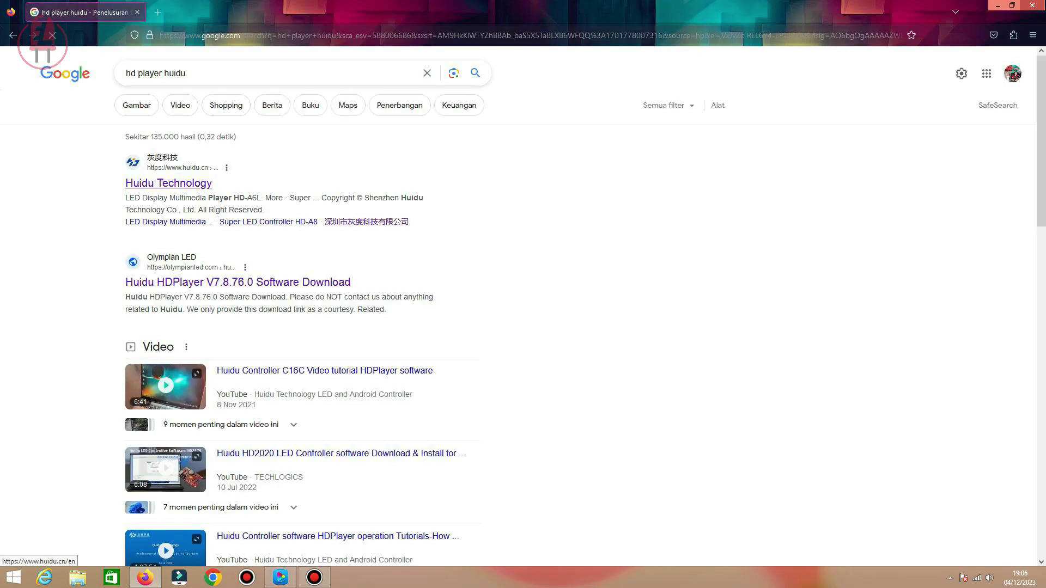
- Open the Huidu Technology website and go to its Download > Software page
left_click(169, 183)
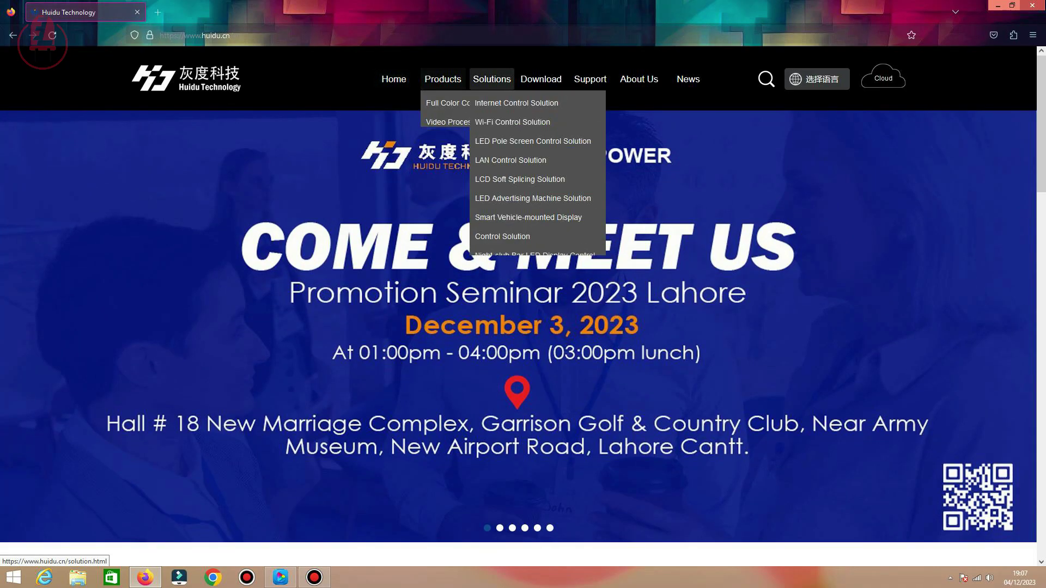
mouse_move(541, 80)
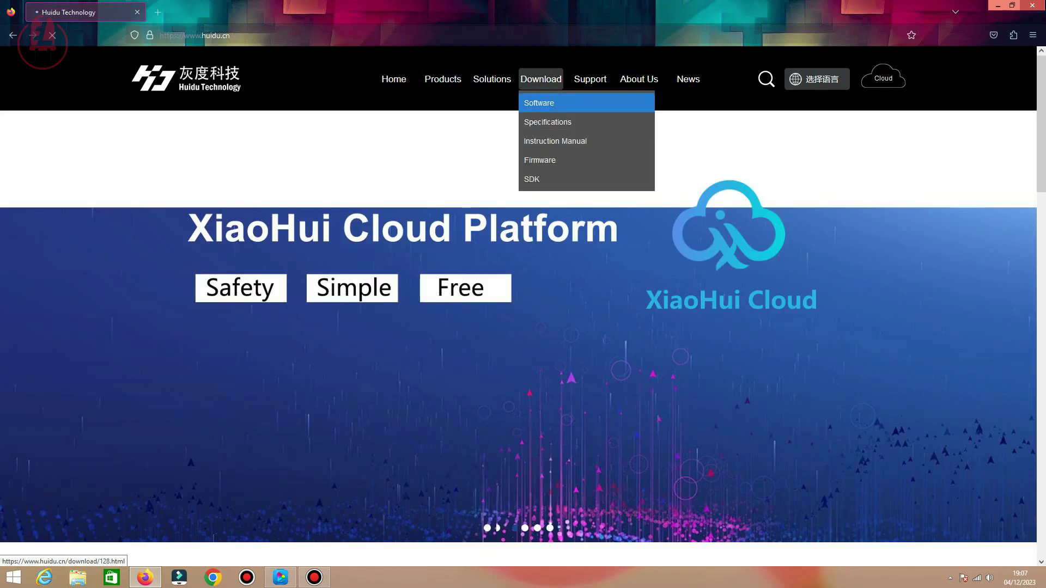
left_click(538, 103)
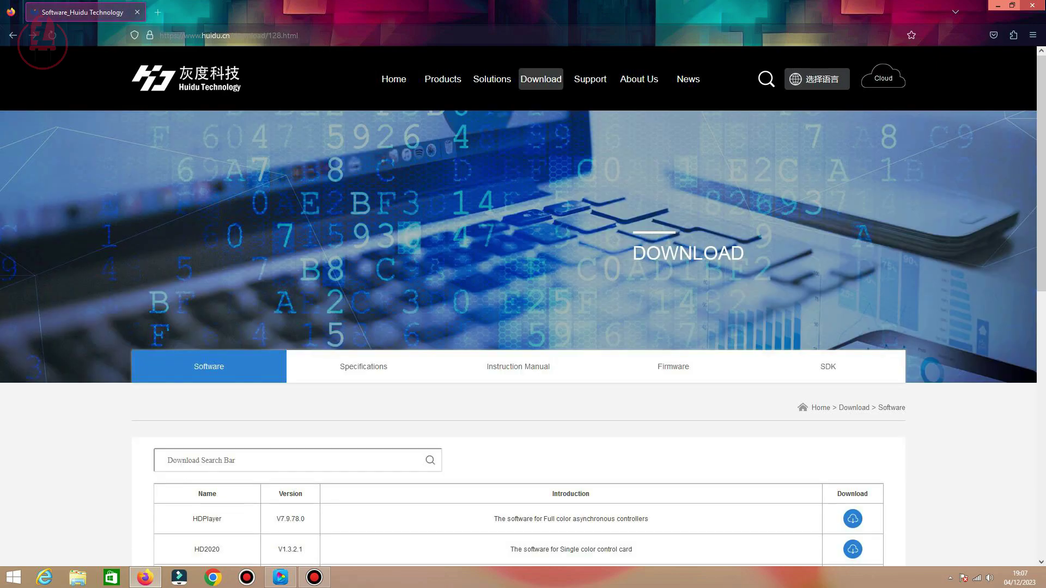
- Select the HDPlayer V7.9.78.0 description text in the software table
scroll(360, 147, "down", 6)
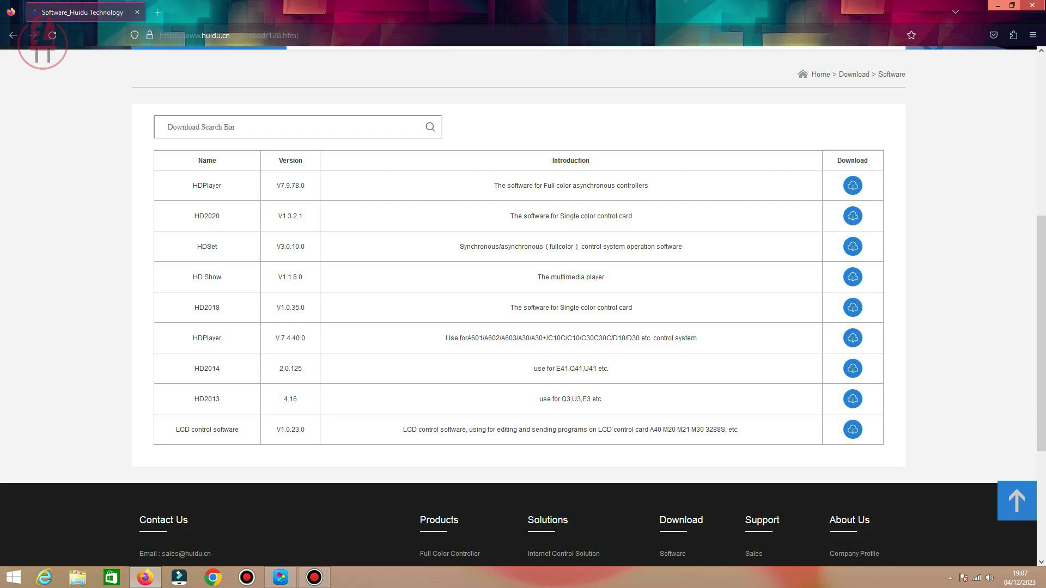
scroll(523, 305, "up", 2)
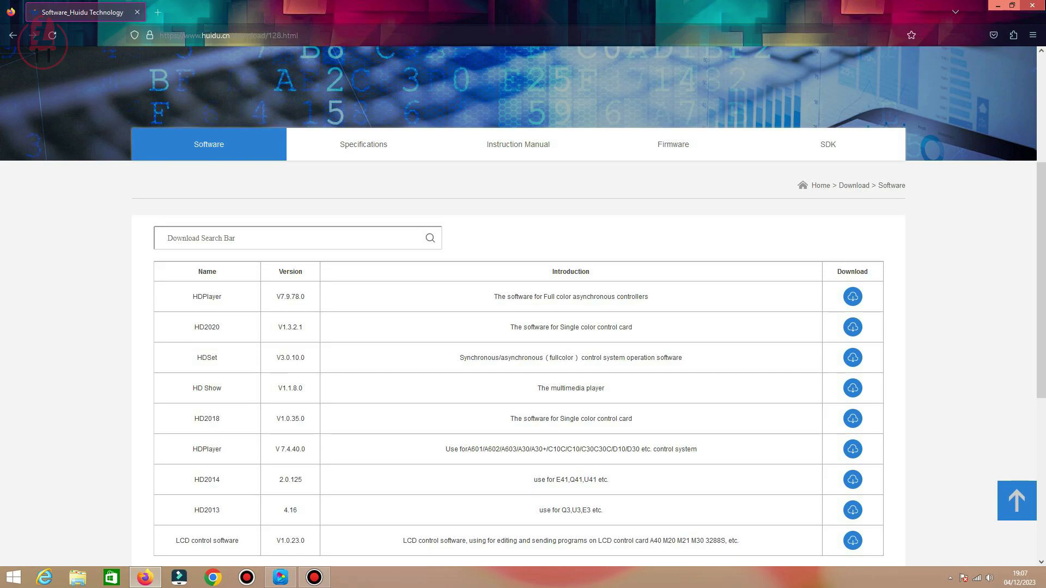
mouse_move(496, 297)
left_mouse_down()
mouse_move(637, 296)
mouse_move(496, 296)
mouse_move(508, 297)
left_mouse_up()
left_click_drag(494, 296, 648, 296)
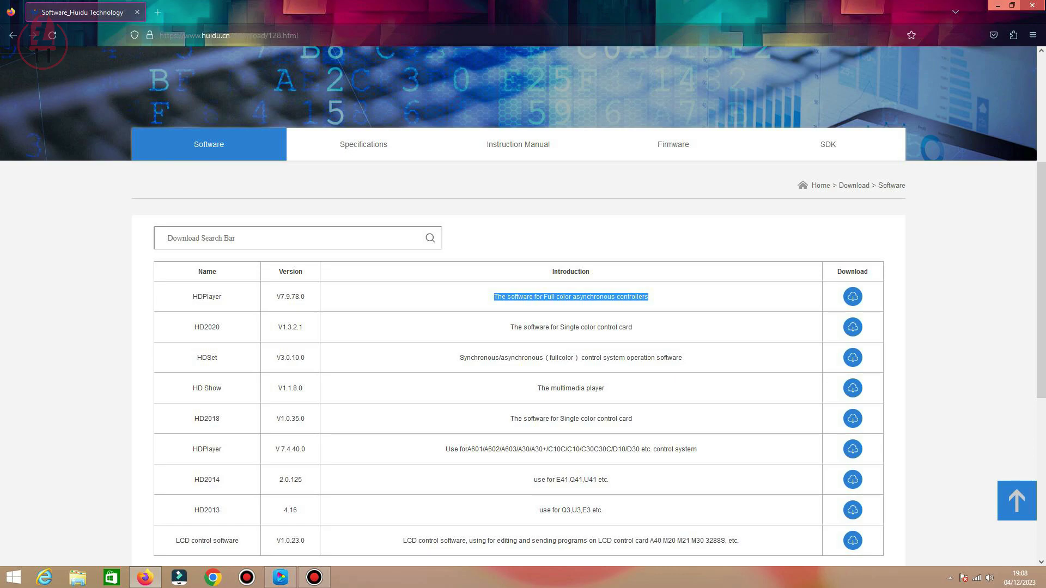
- In a maximised File Explorer, select HDPlayer.7.9.78.0 in the Downloads > Programs folder
left_click(998, 5)
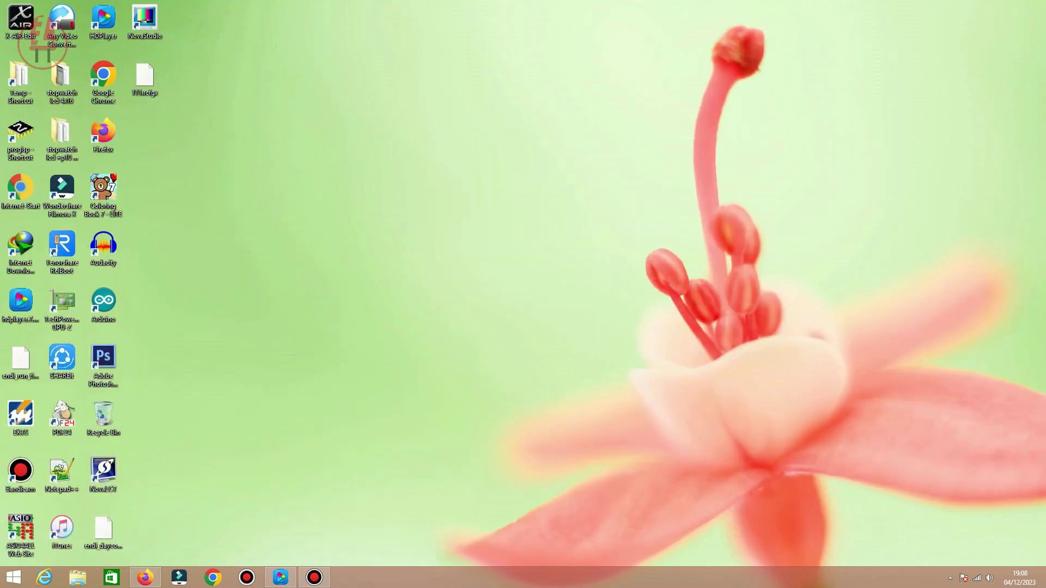
left_click(78, 577)
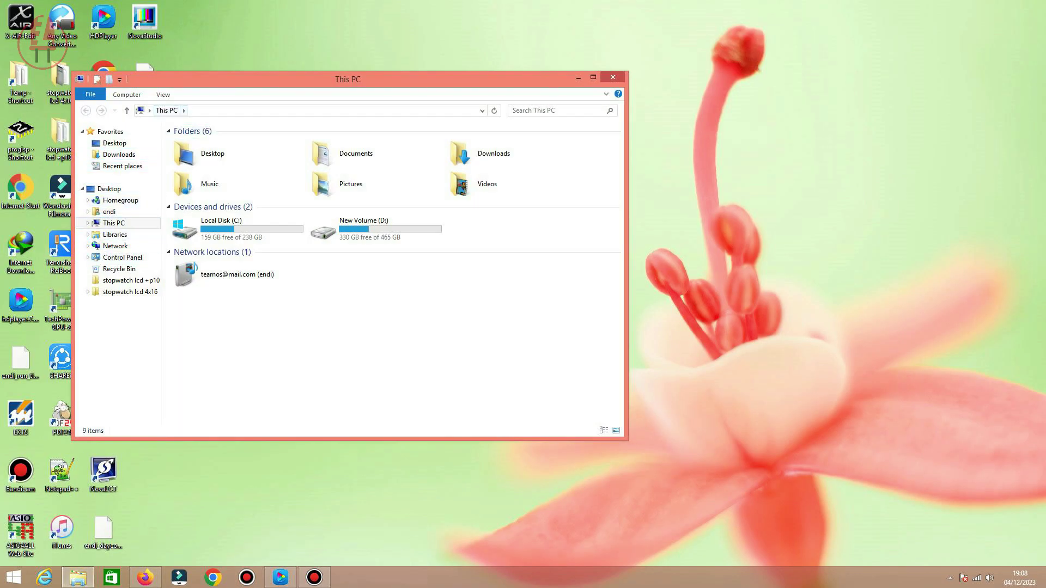
key("super+Up")
left_click(43, 79)
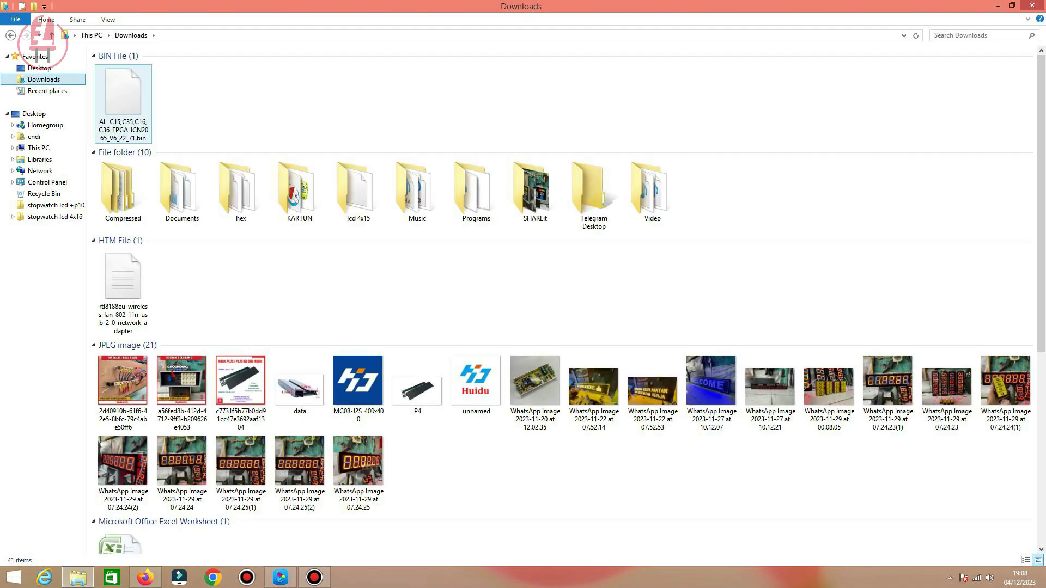
double_click(476, 188)
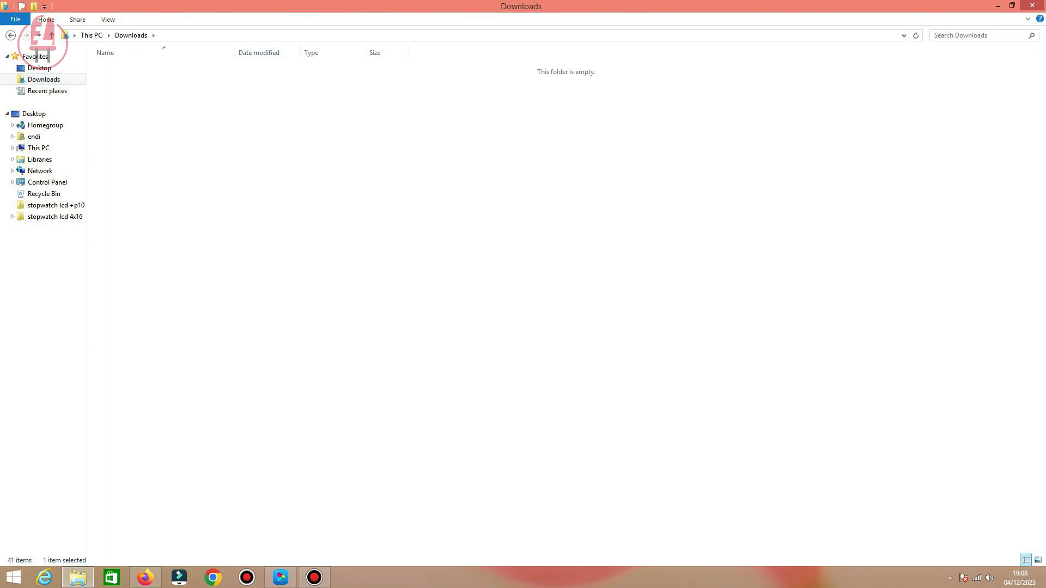
key("Down")
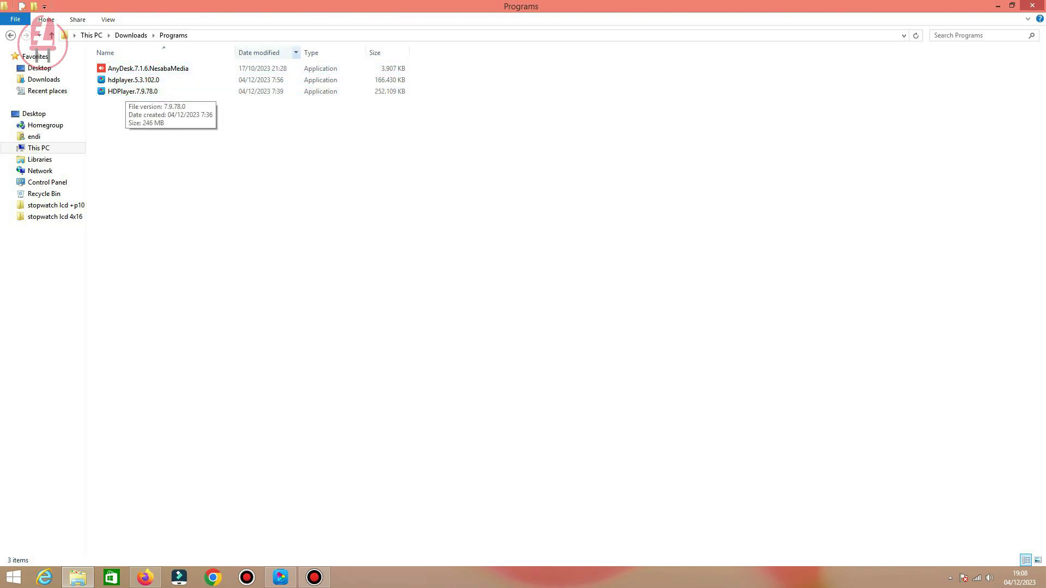
- Close Explorer to the desktop, then check and dismiss the Wi-Fi networks panel
left_click(997, 6)
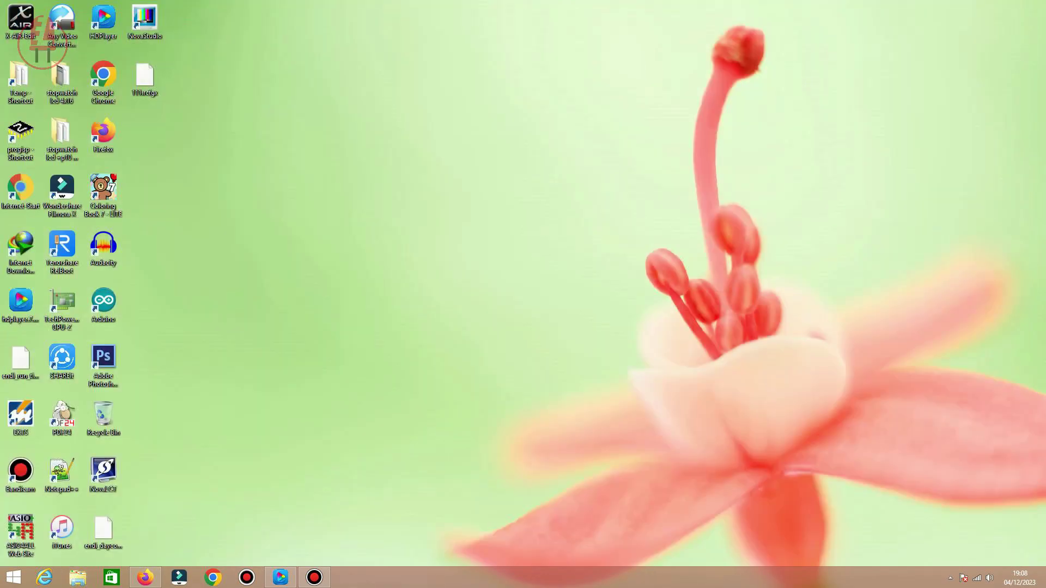
left_click(977, 578)
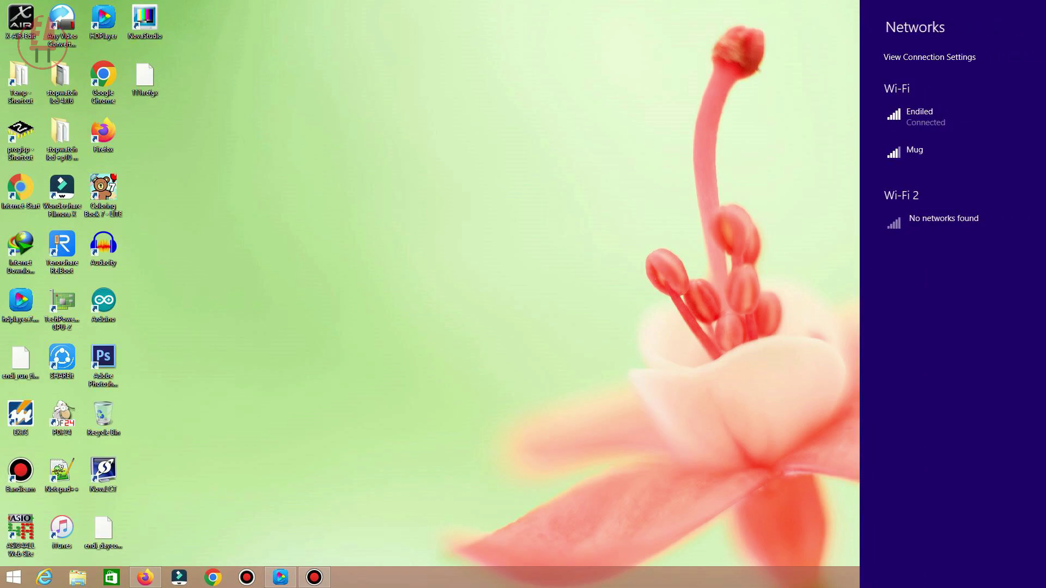
key("Escape")
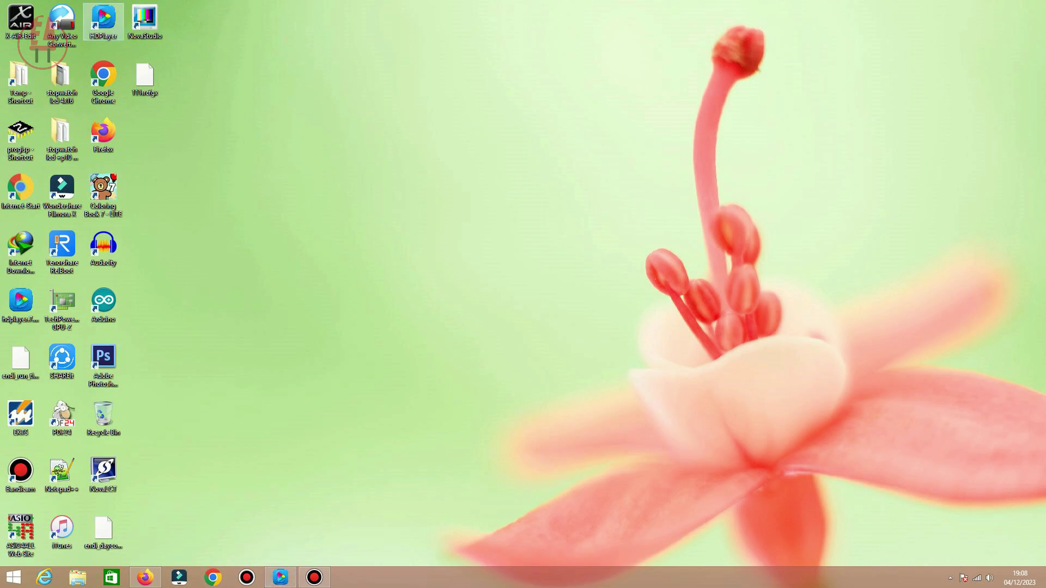
- Bring HDPlayer back, select Program1 in the tree and open the Setting menu
left_click(280, 577)
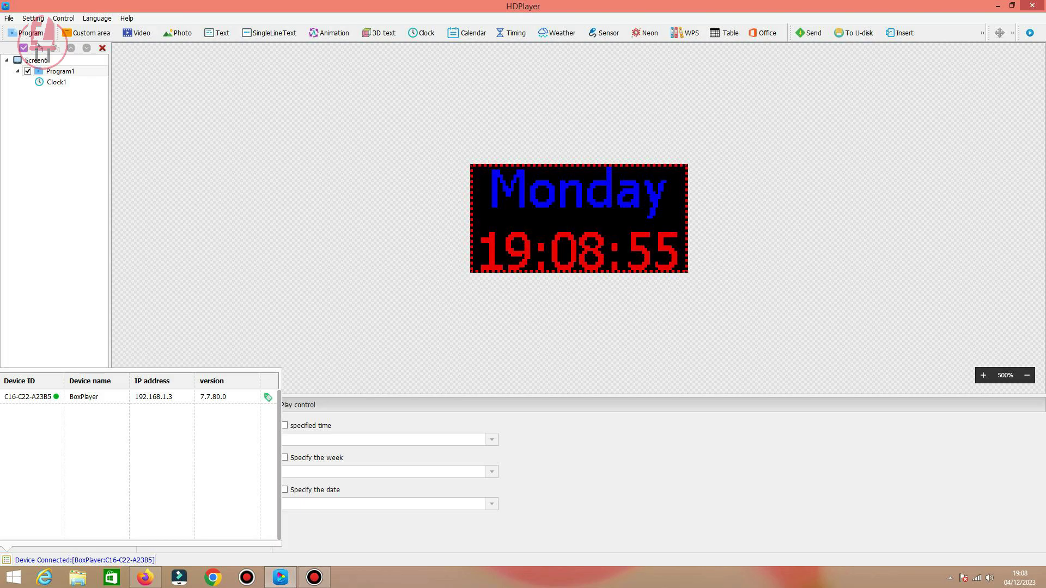
left_click(60, 71)
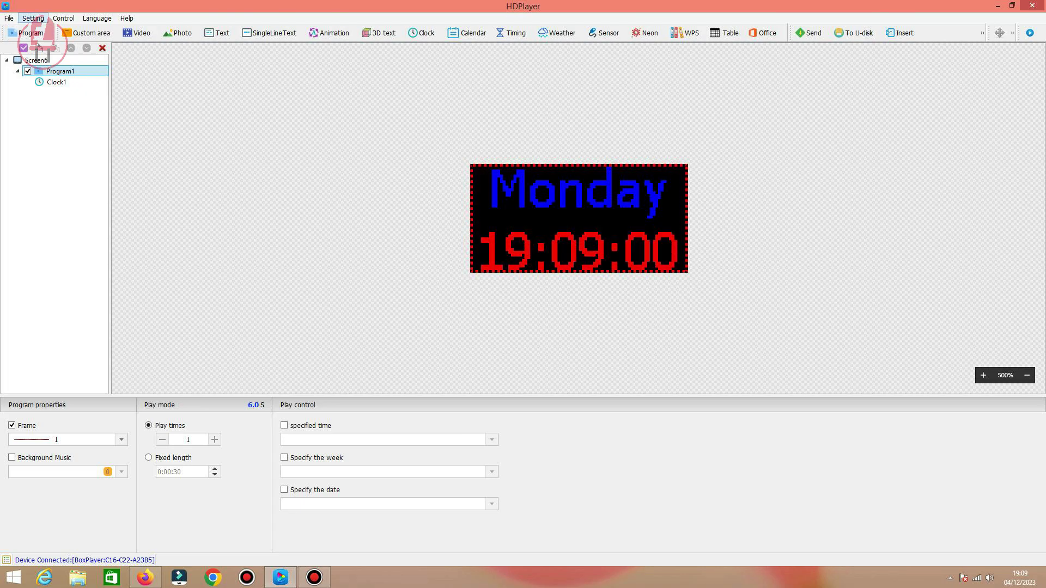
left_click(33, 18)
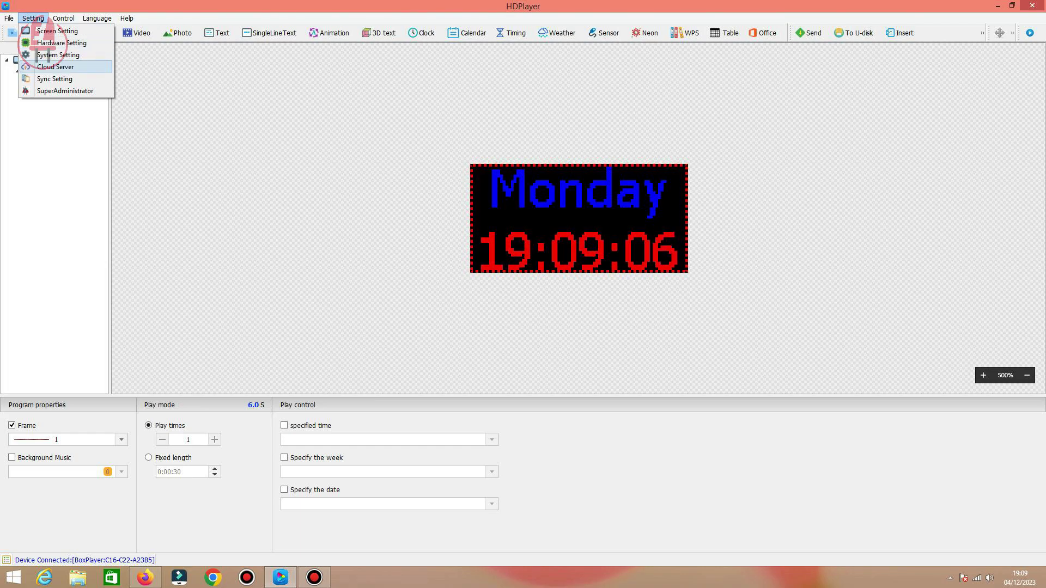
- Open Cloud Server with the settings password and tick the connected BoxPlayer controller
left_click(43, 43)
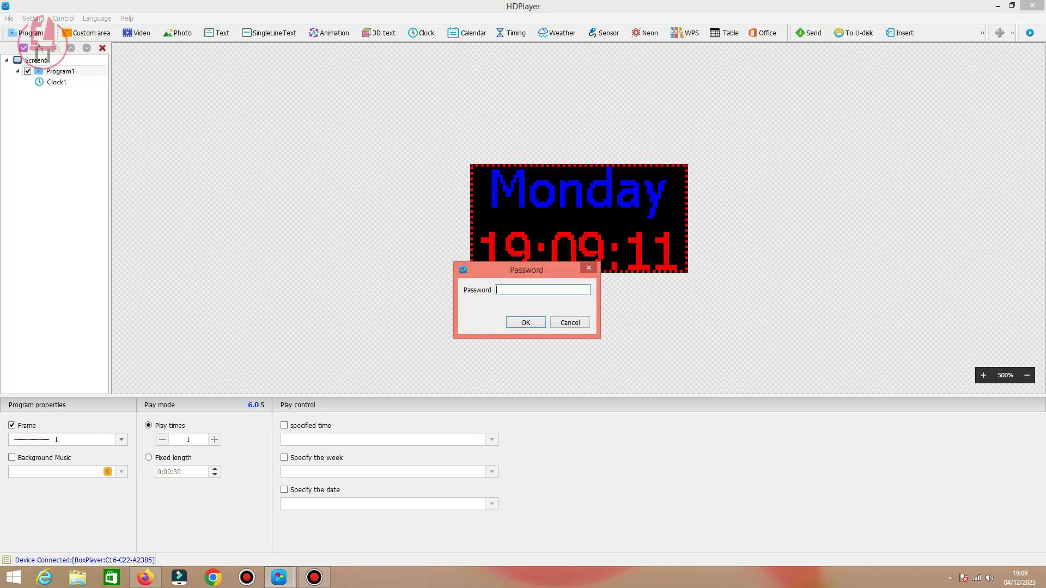
type("888")
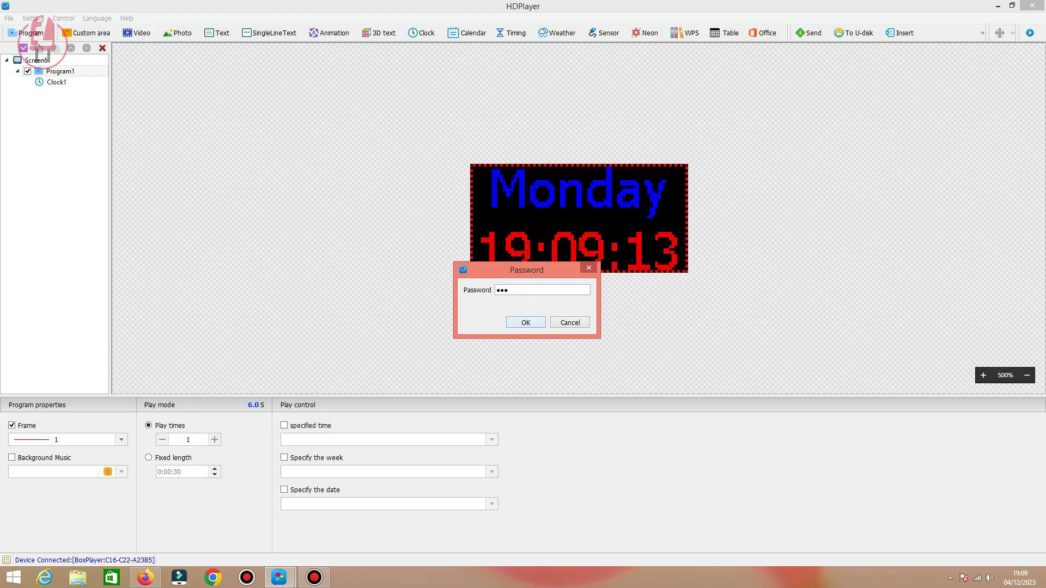
key("Return")
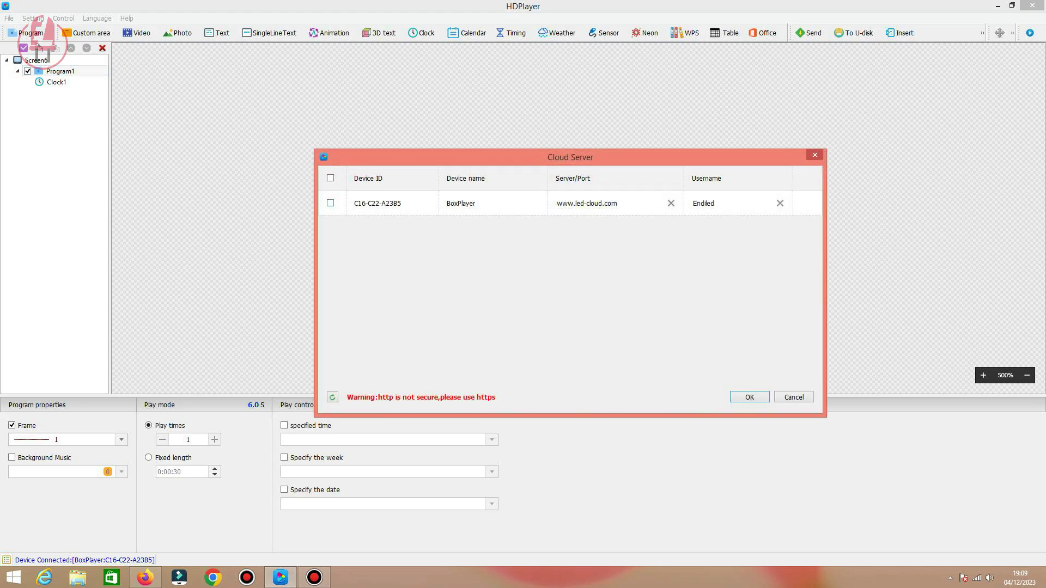
left_click(330, 203)
left_click_drag(556, 204, 617, 204)
left_click(617, 203)
left_click_drag(557, 203, 617, 203)
left_click_drag(697, 204, 715, 203)
key("Return")
left_click(815, 155)
left_click(997, 6)
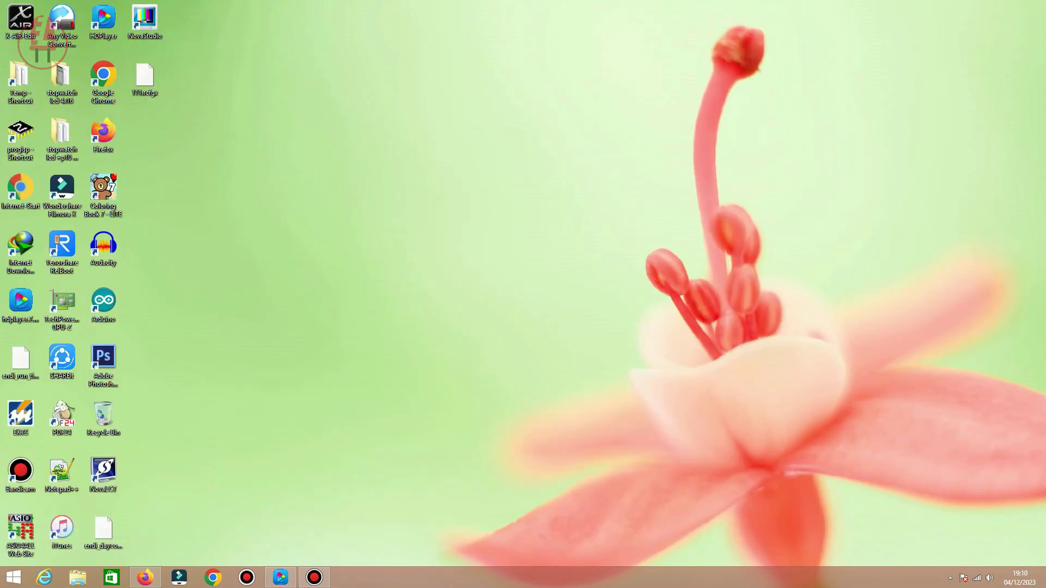
- In a new Firefox tab, open the Xiaohui Cloud Platform login page at led-cloud.com
left_click(145, 577)
left_click(158, 12)
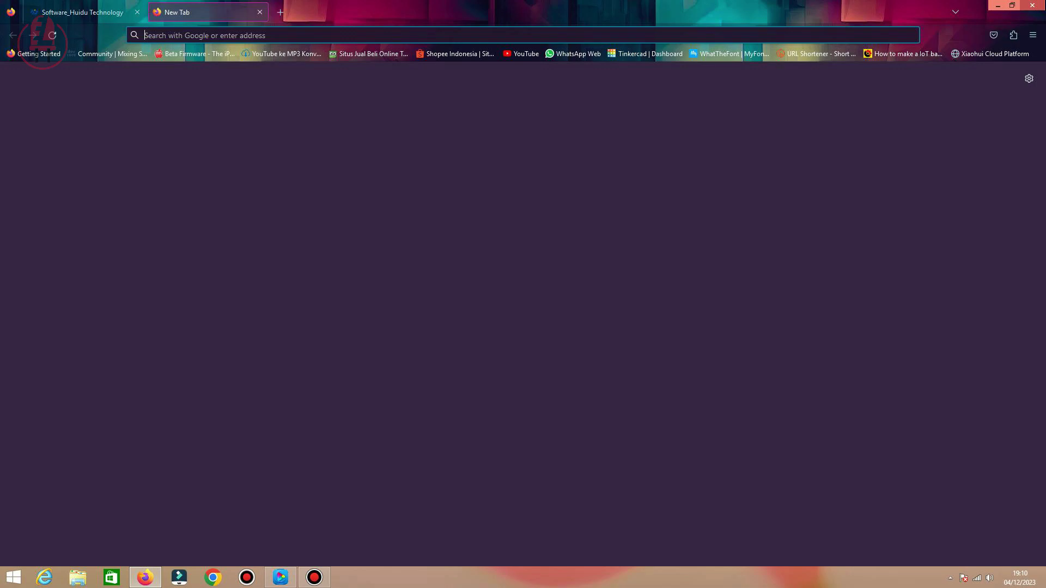
left_click(990, 54)
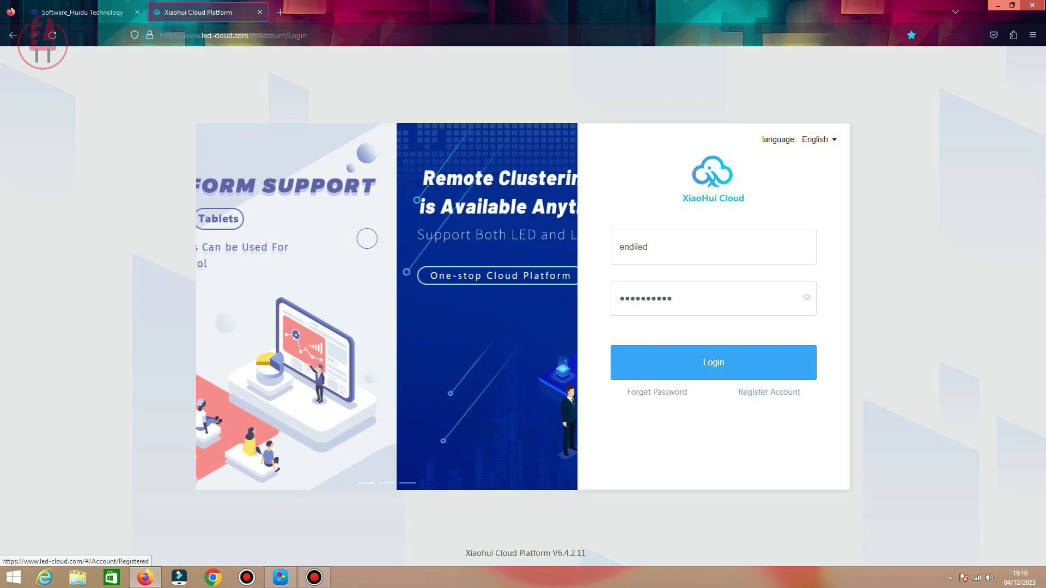
left_click(769, 393)
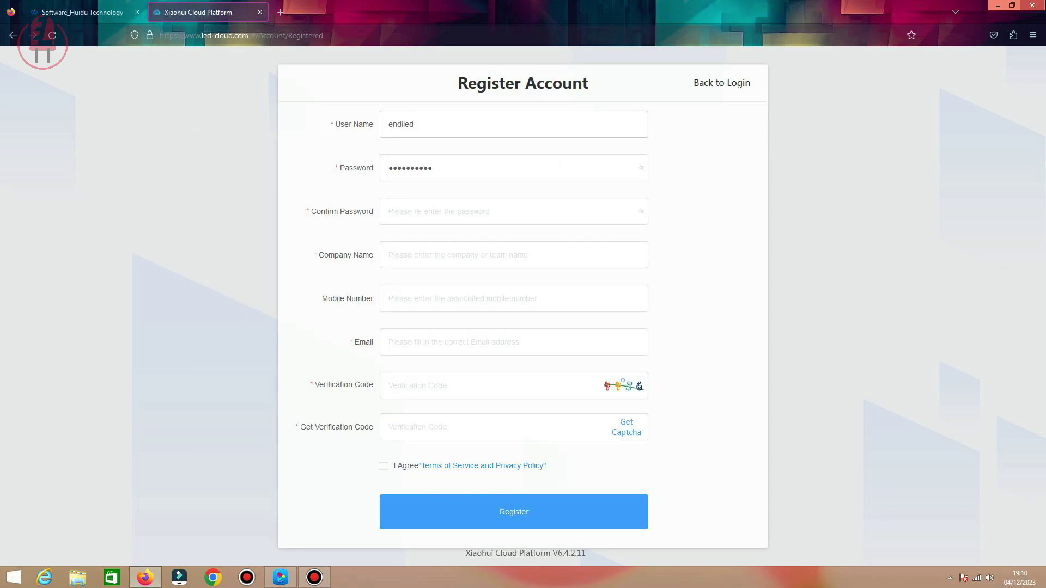
key("Tab")
left_click(383, 466)
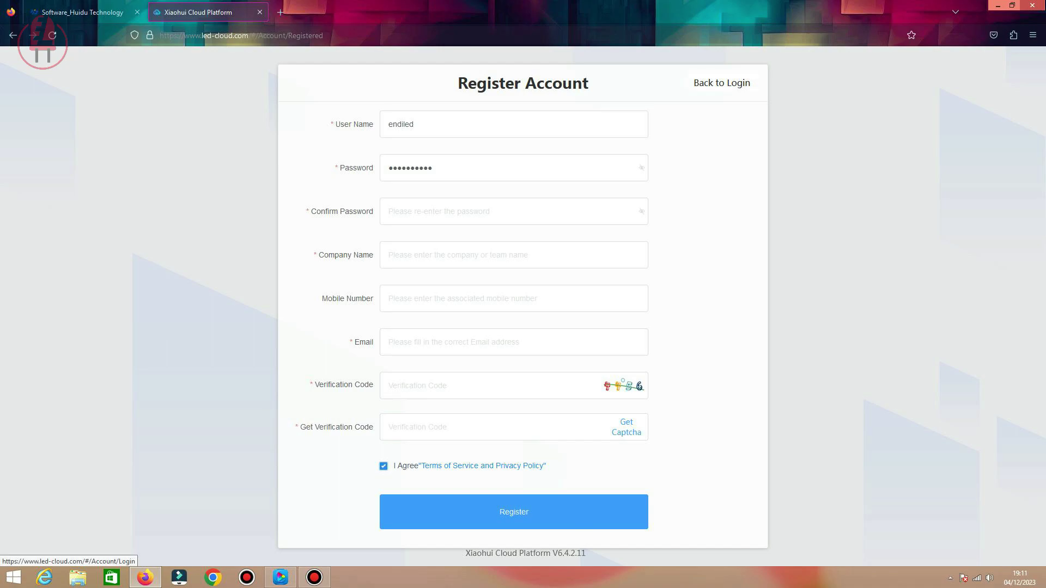
left_click(722, 83)
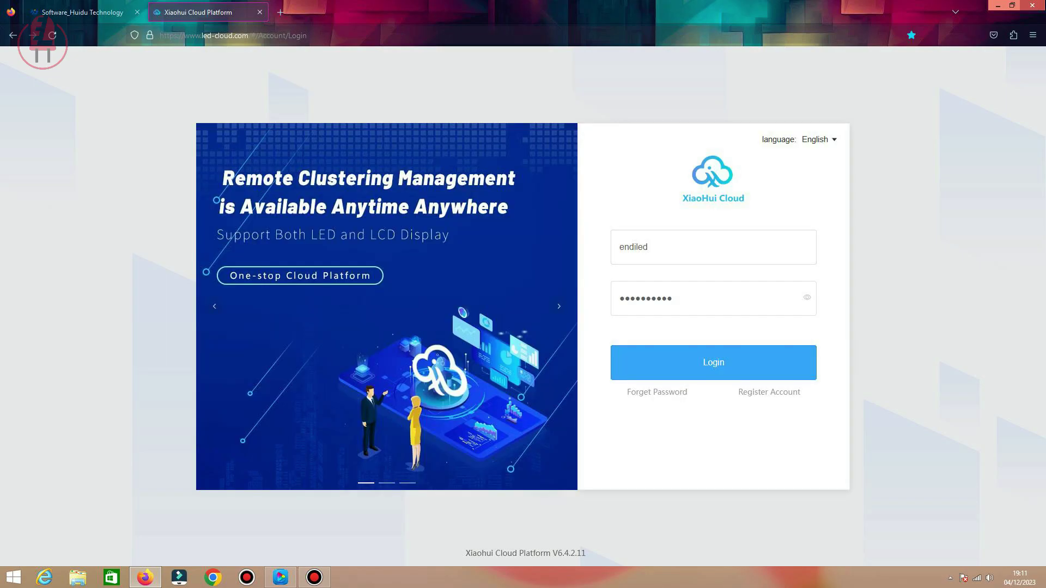
- Log in to Xiaohui Cloud Platform with the saved account credentials
double_click(633, 247)
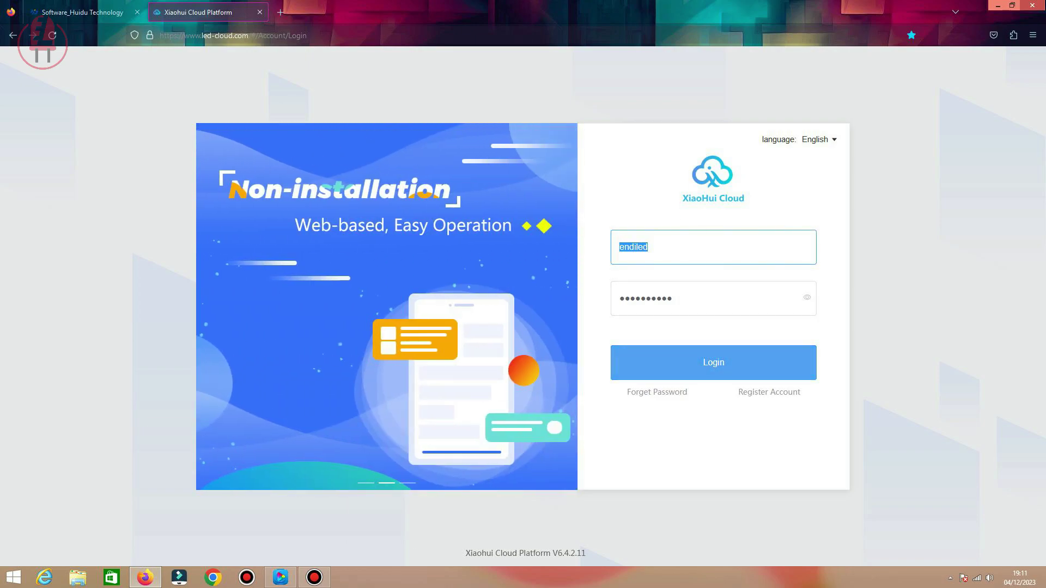
key("Return")
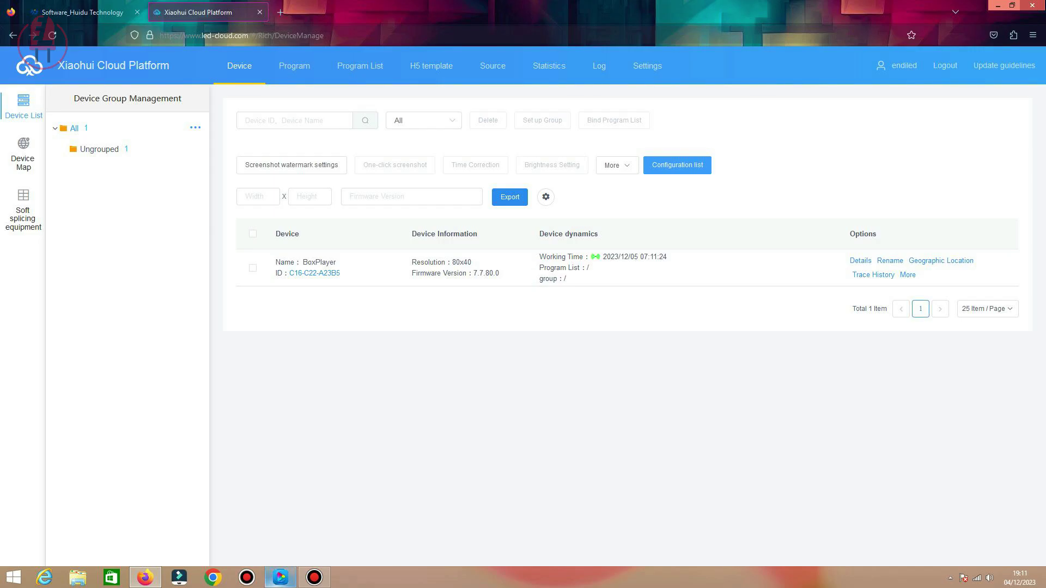
key("alt+Tab")
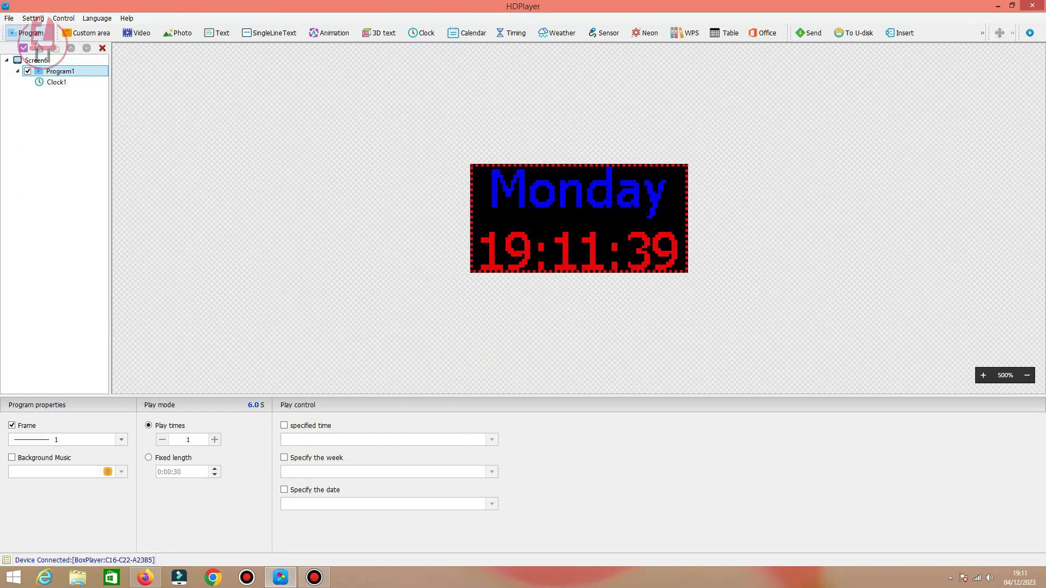
left_click(33, 18)
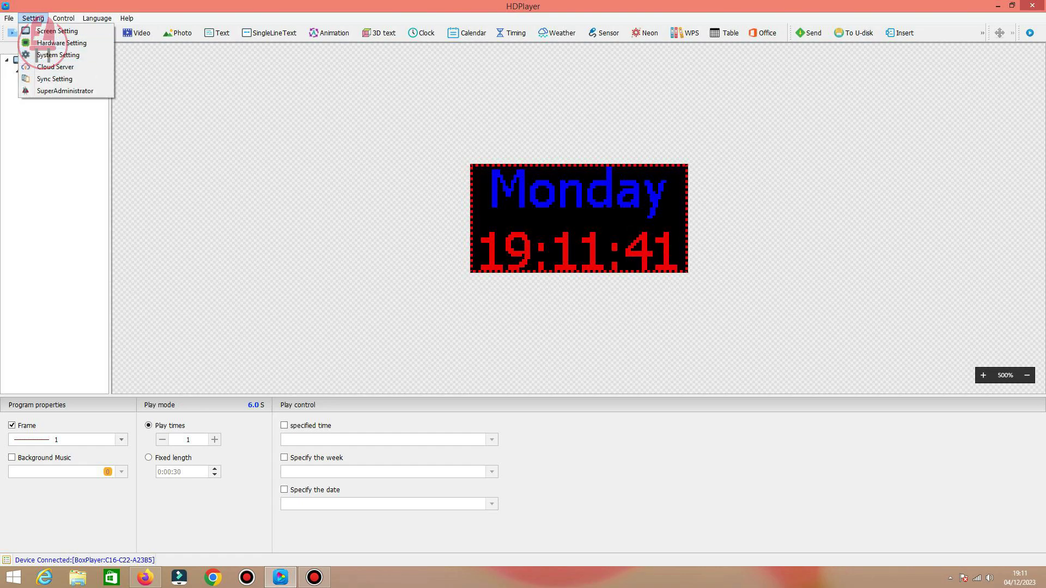
left_click(55, 67)
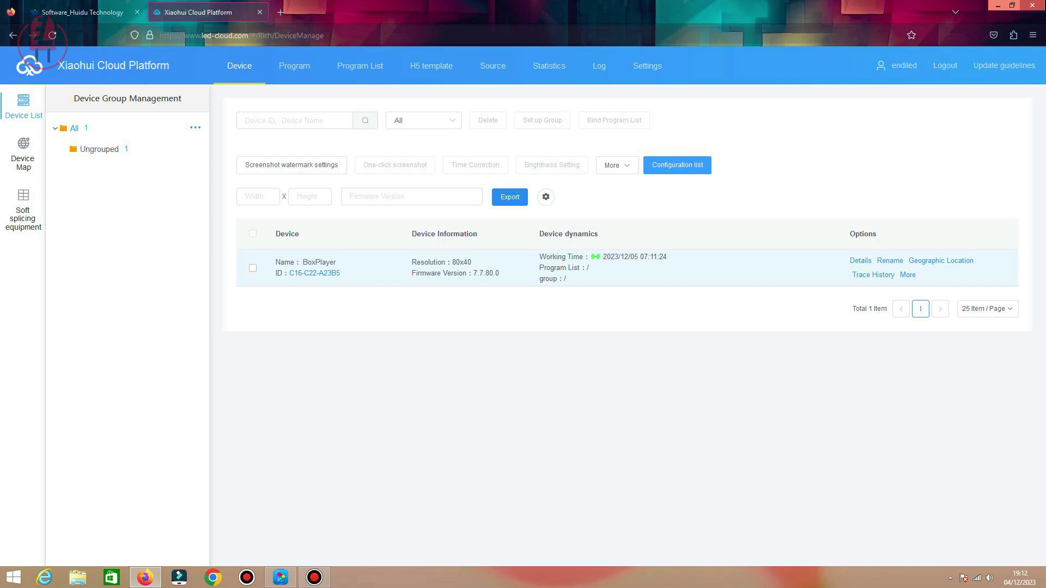
left_click(252, 268)
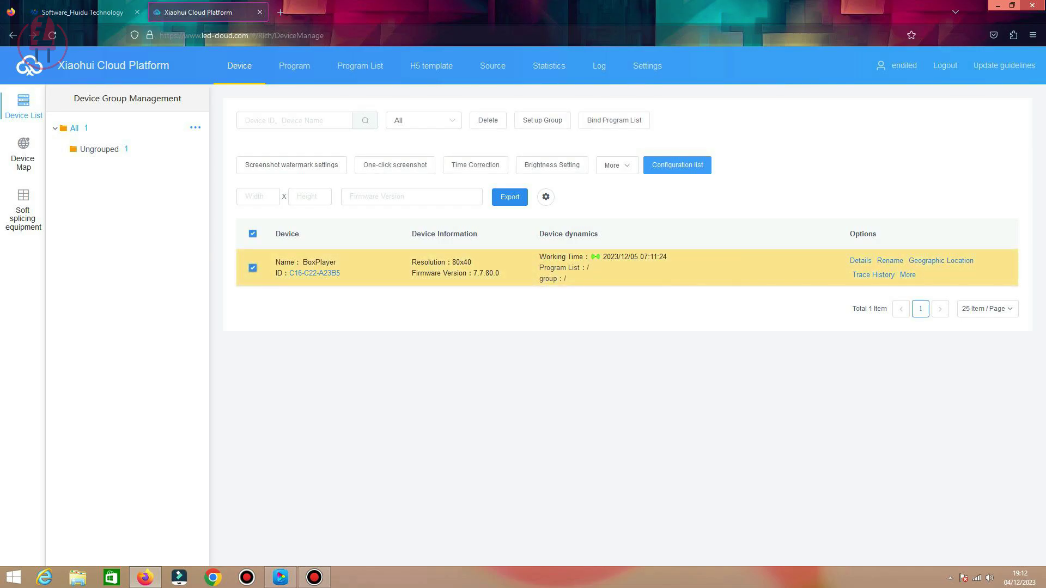
left_click(861, 261)
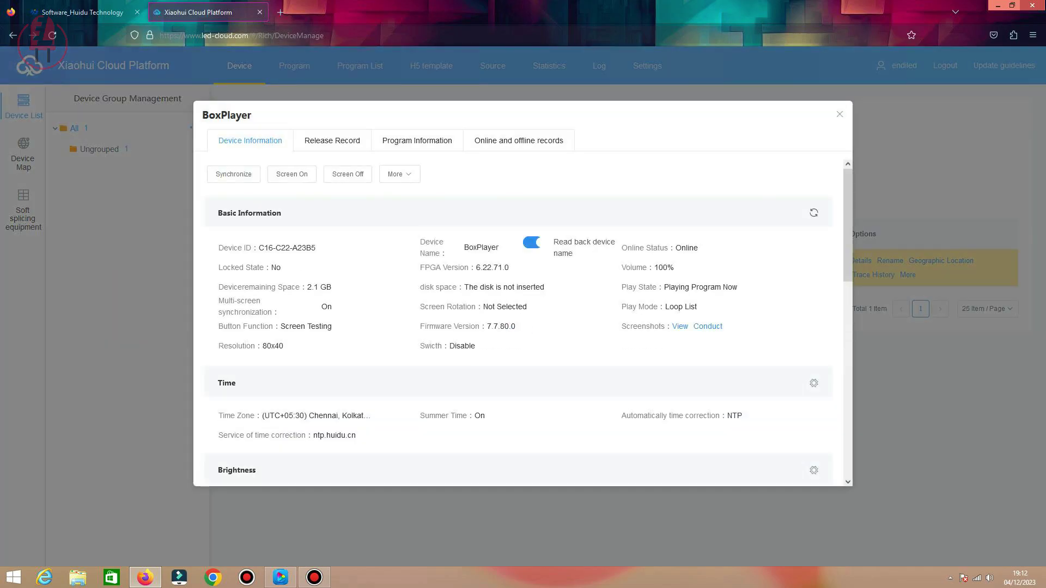
scroll(523, 324, "down", 1)
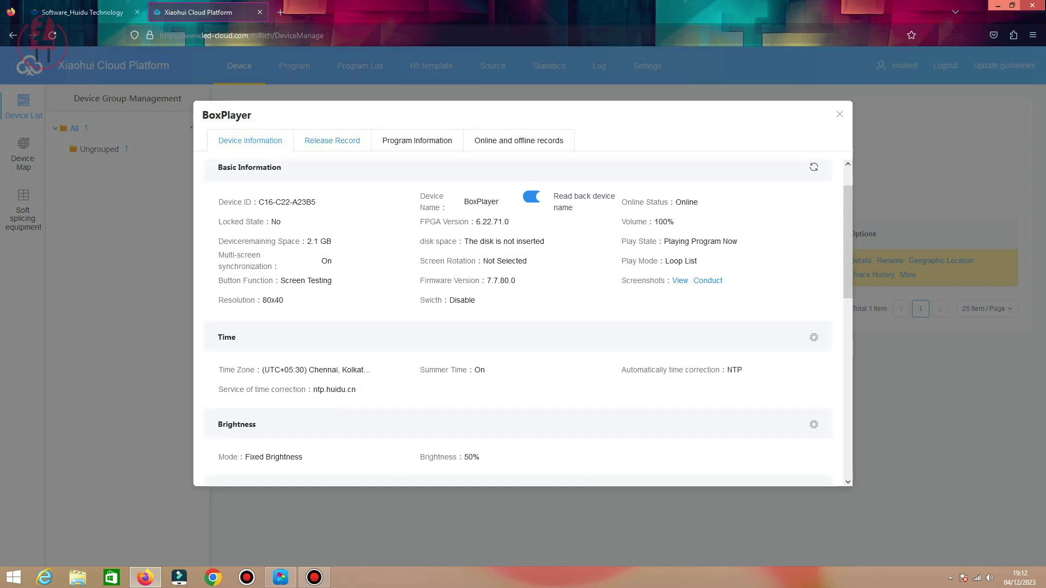
scroll(523, 324, "up", 1)
left_click(332, 141)
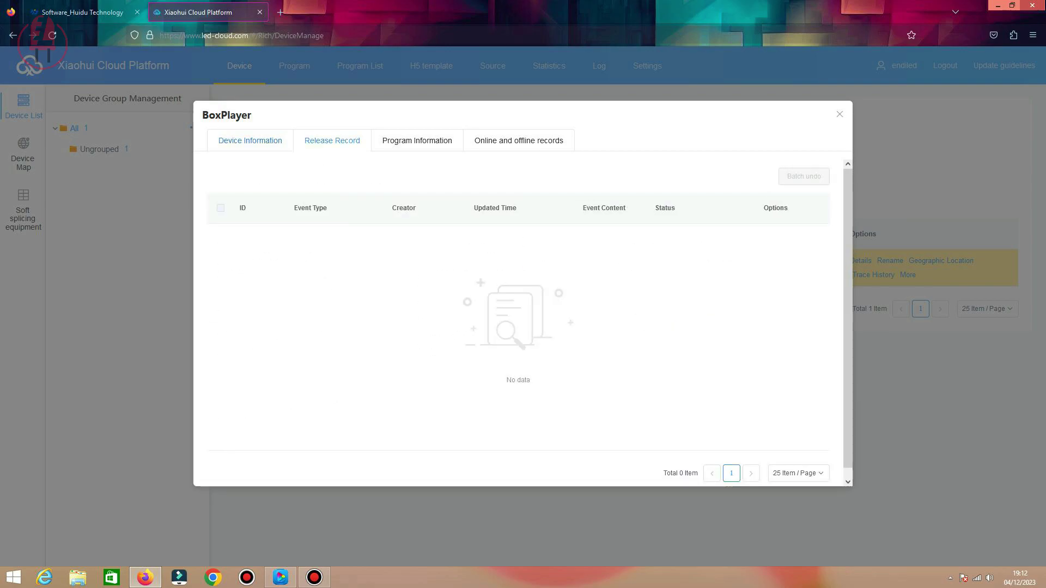
left_click(417, 140)
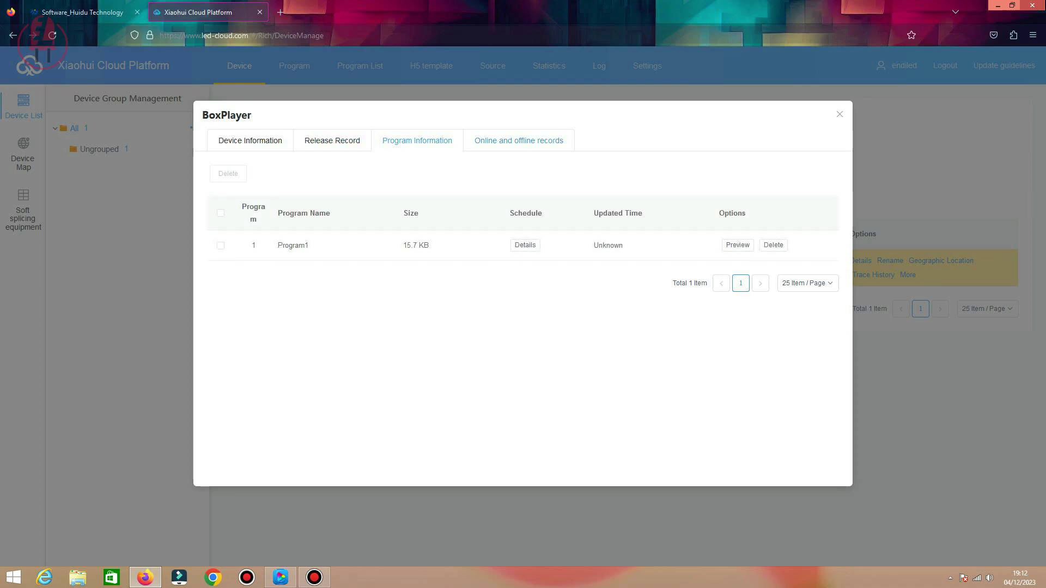
left_click(519, 141)
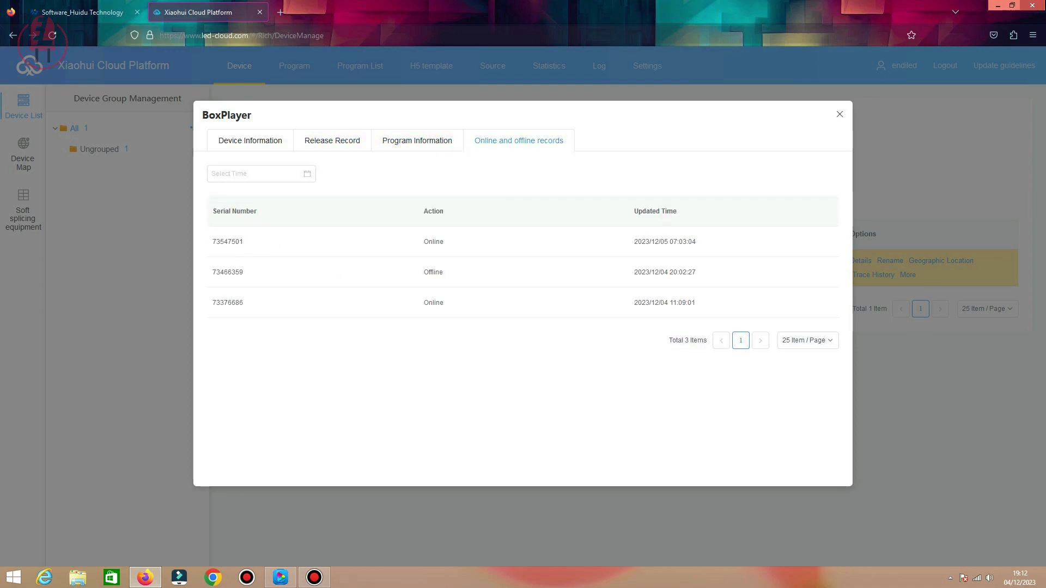
key("Escape")
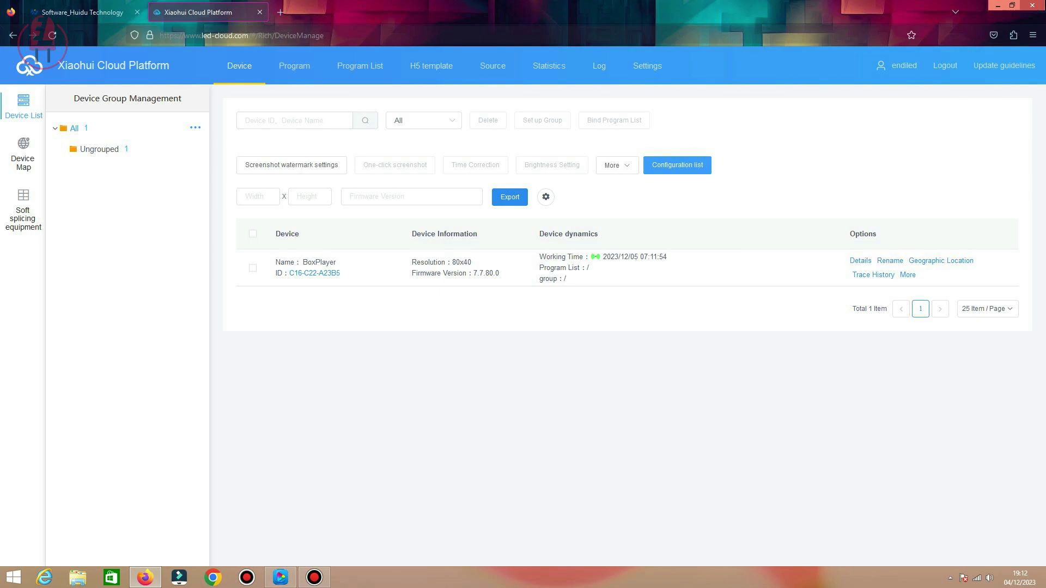
- Browse the Program, Program List, H5, Source, Statistics and Log pages, then return to the Device list
left_click(294, 65)
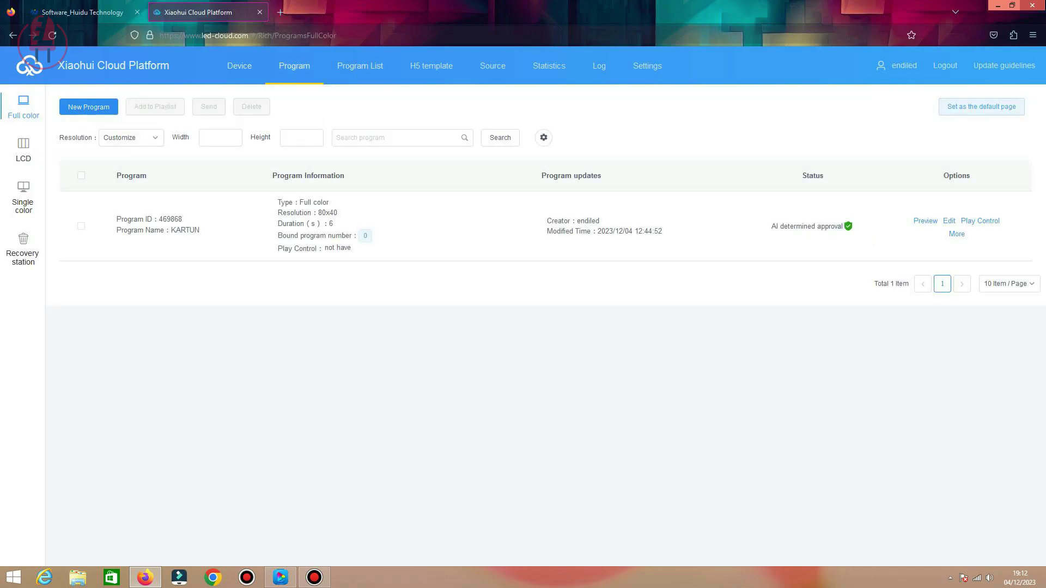
left_click(360, 65)
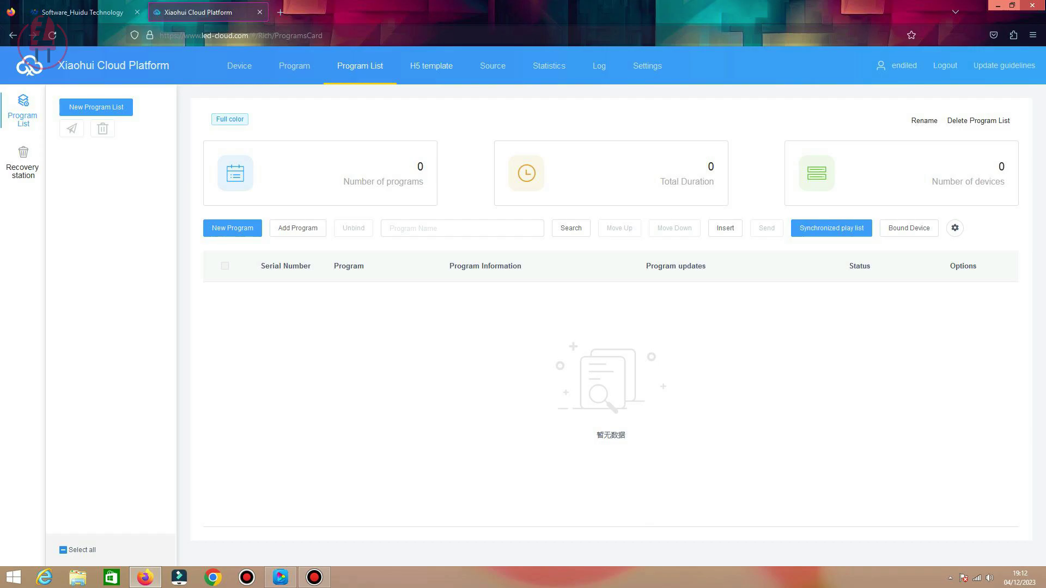
left_click(431, 65)
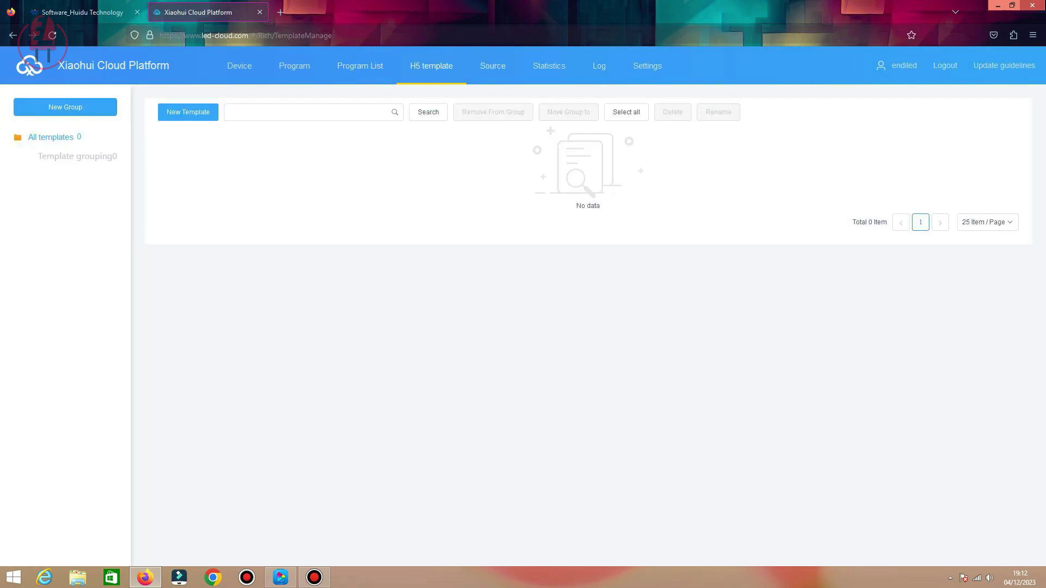
left_click(493, 65)
left_click(549, 65)
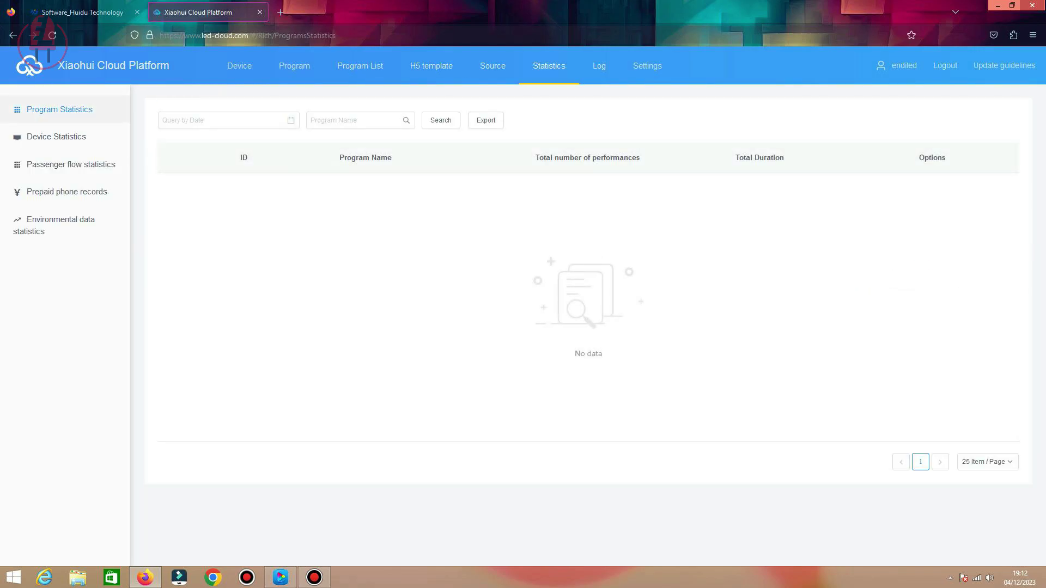
left_click(599, 65)
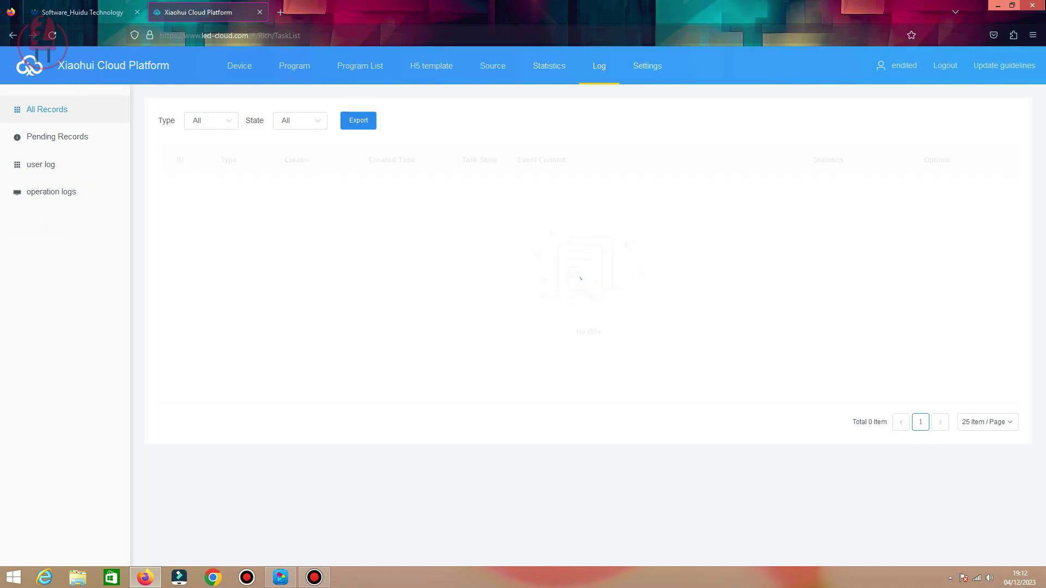
left_click(647, 66)
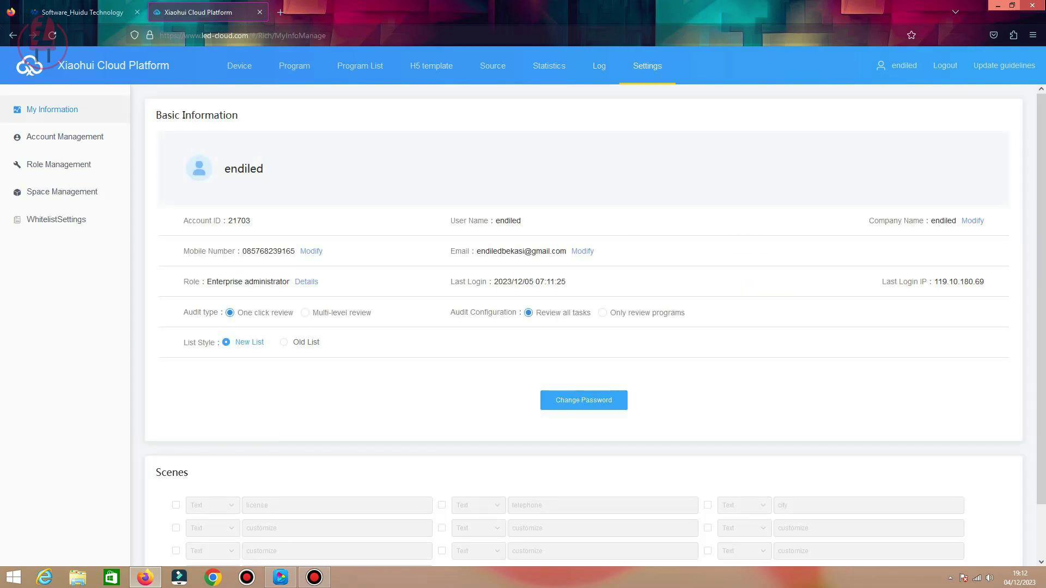
left_click(360, 66)
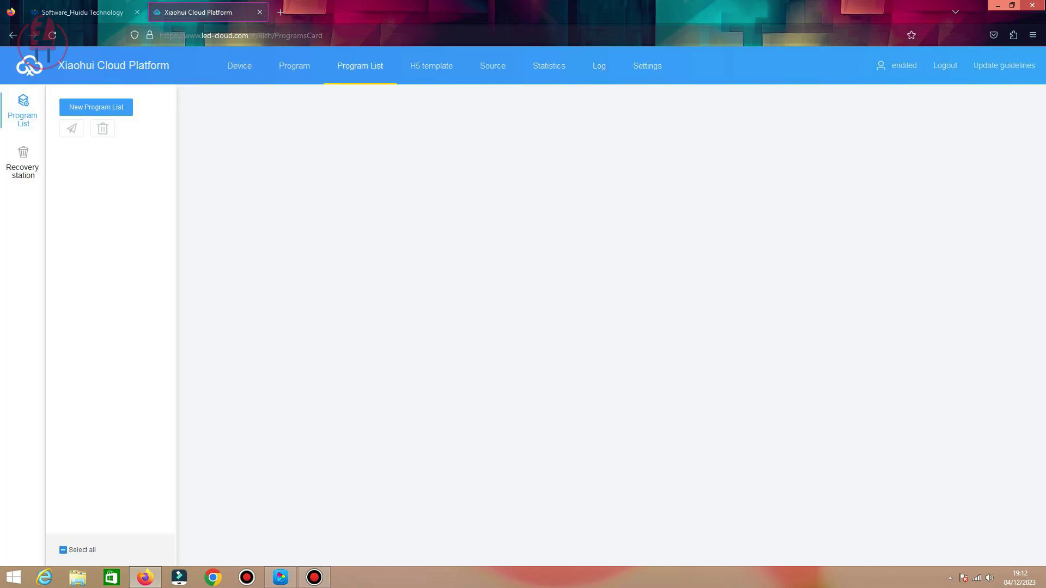
left_click(239, 66)
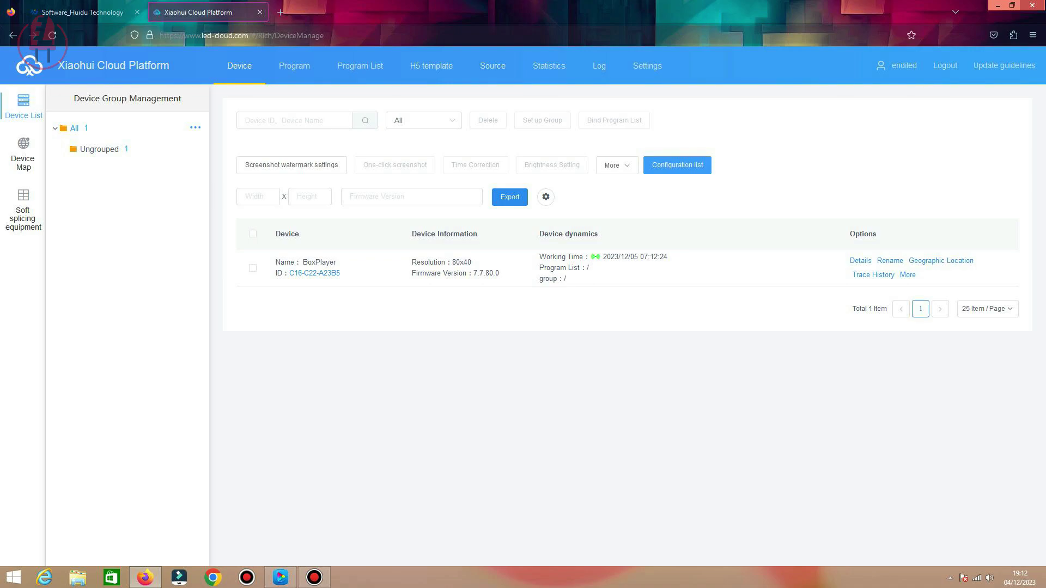
- Delete the three old materials from the Source library
left_click(492, 65)
left_click(162, 252)
left_click(265, 251)
left_click(368, 251)
left_click(680, 160)
key("Return")
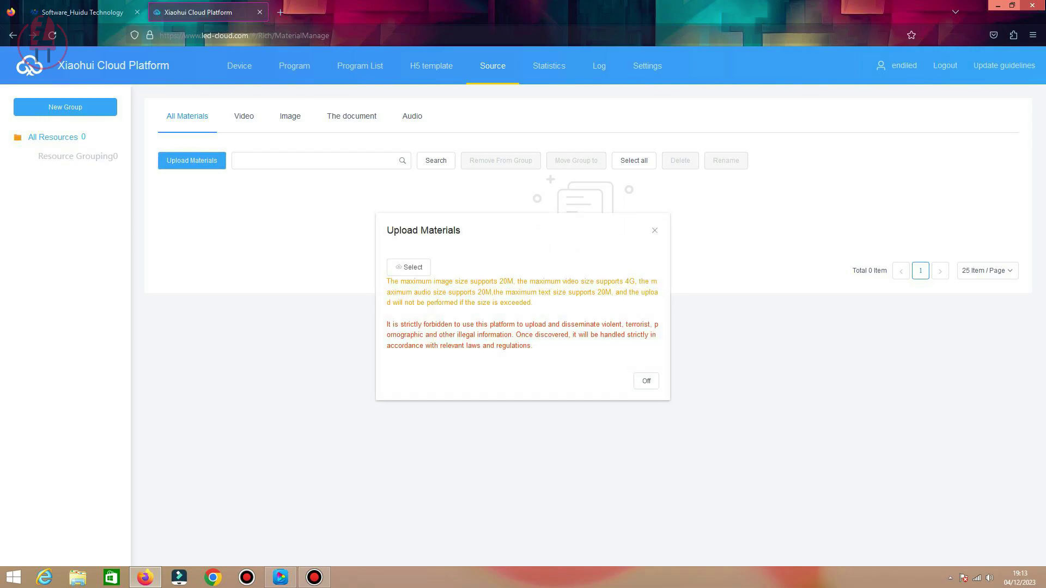
- Upload the three cartoon images from the KARTUN folder to the Source library
left_click(408, 267)
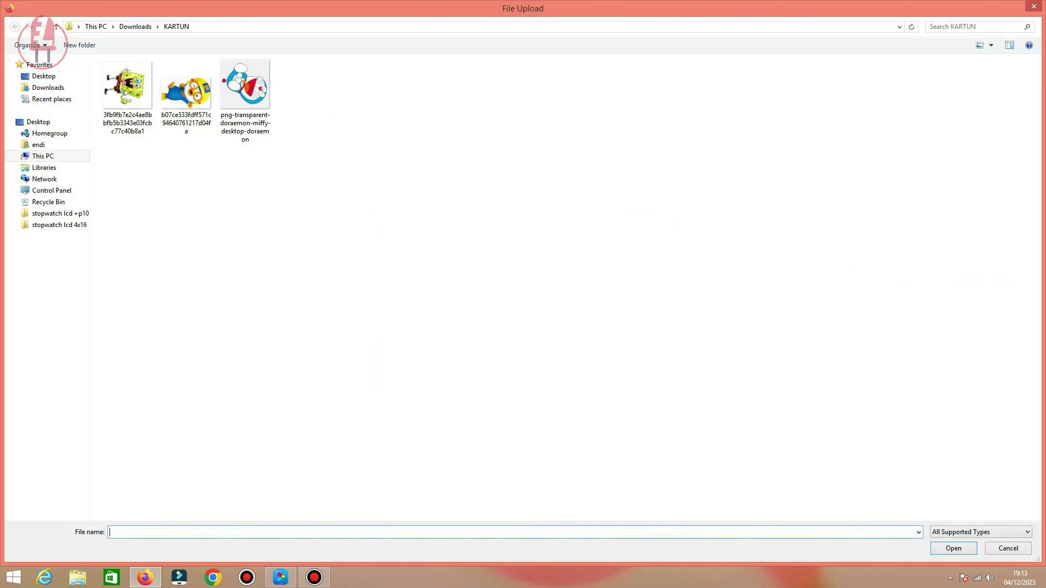
left_click_drag(116, 170, 368, 79)
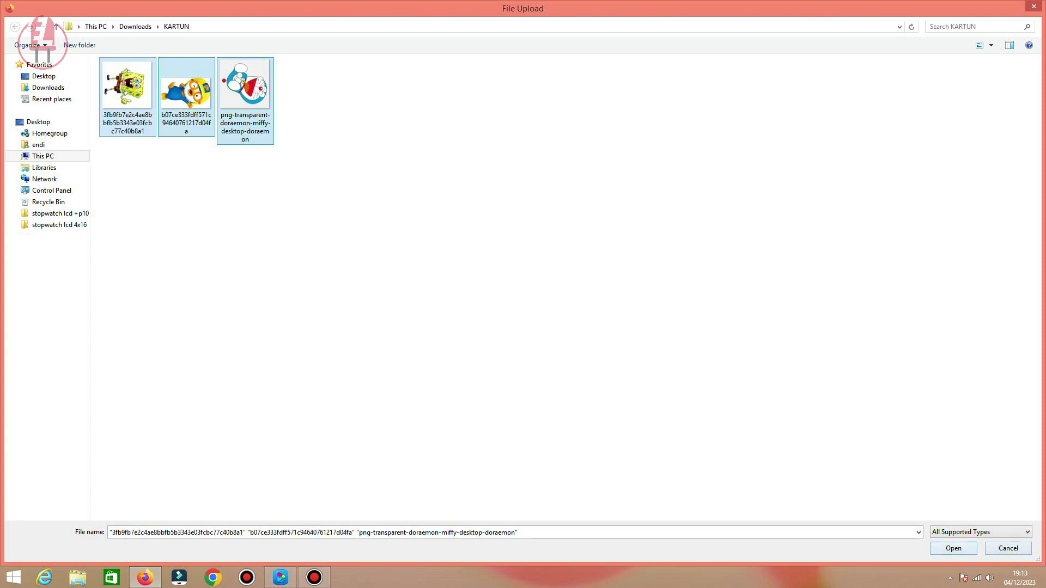
key("Return")
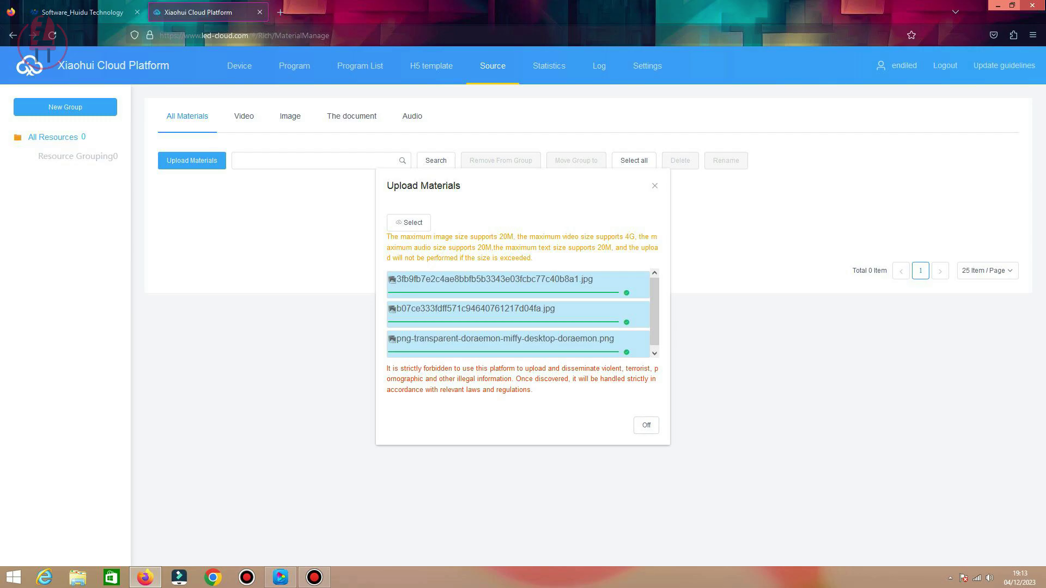
left_click(646, 425)
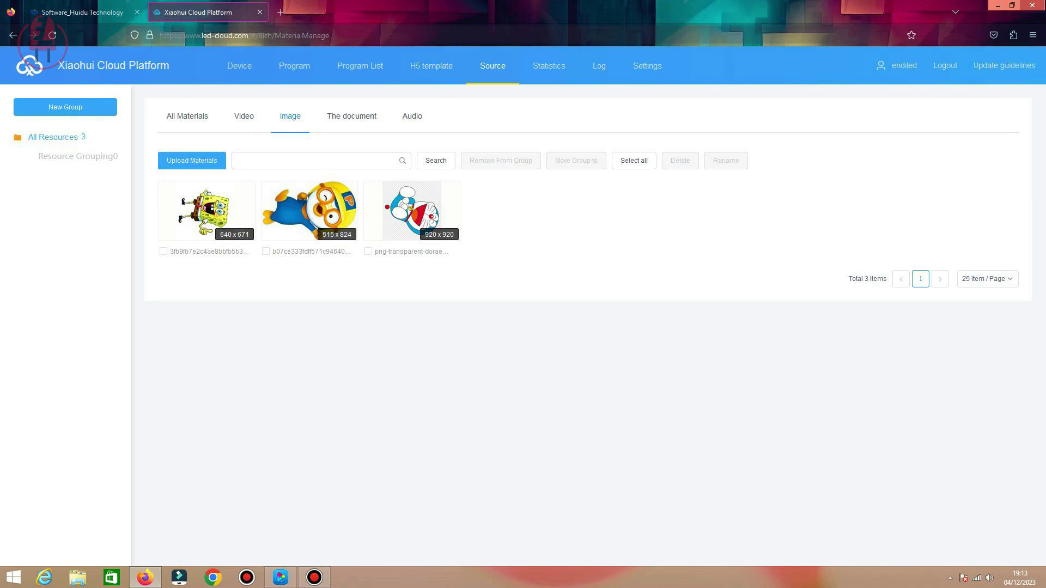
left_click(294, 65)
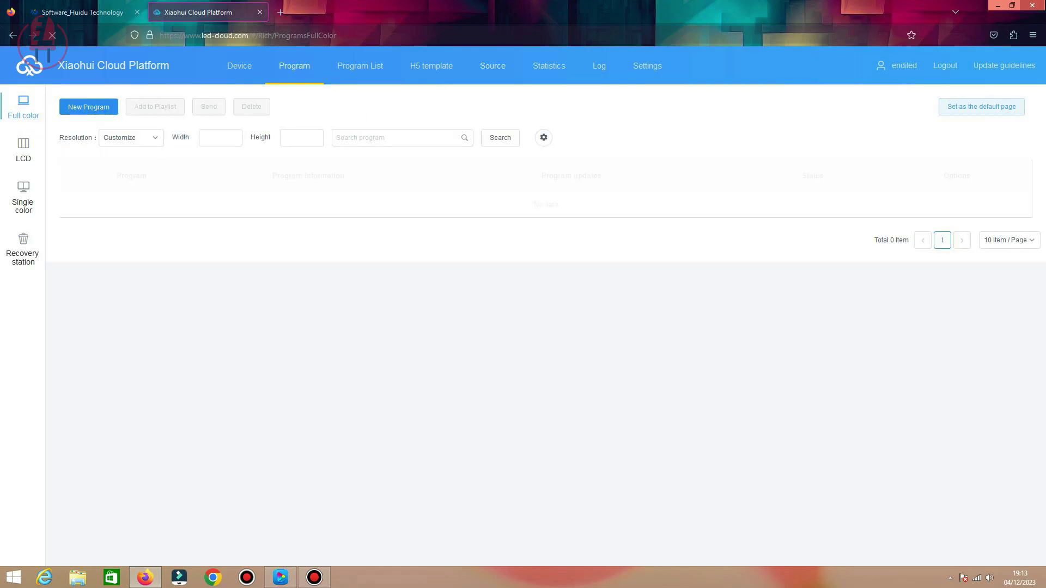
- Delete the KARTUN program from the Full color Program list
left_click(81, 226)
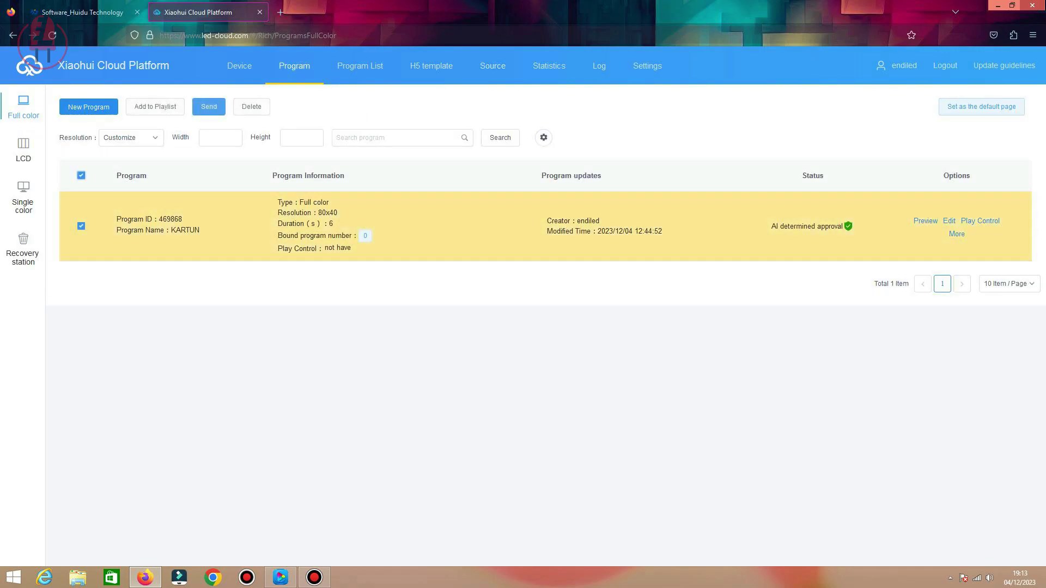
left_click(252, 106)
key("Return")
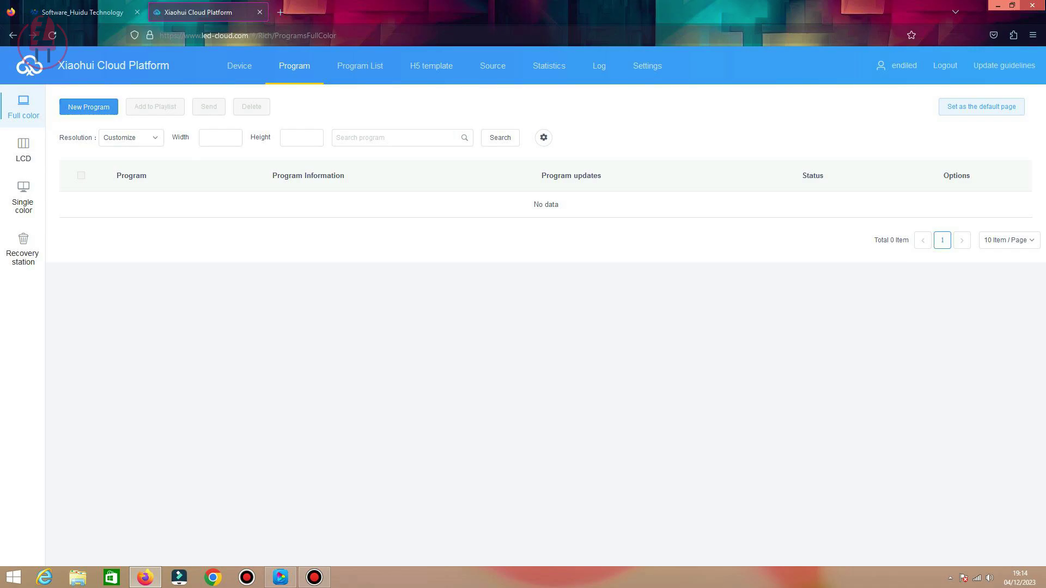
- Create a new program 'gambar' sized 80 x 40 for the BoxPlayer device
left_click(88, 107)
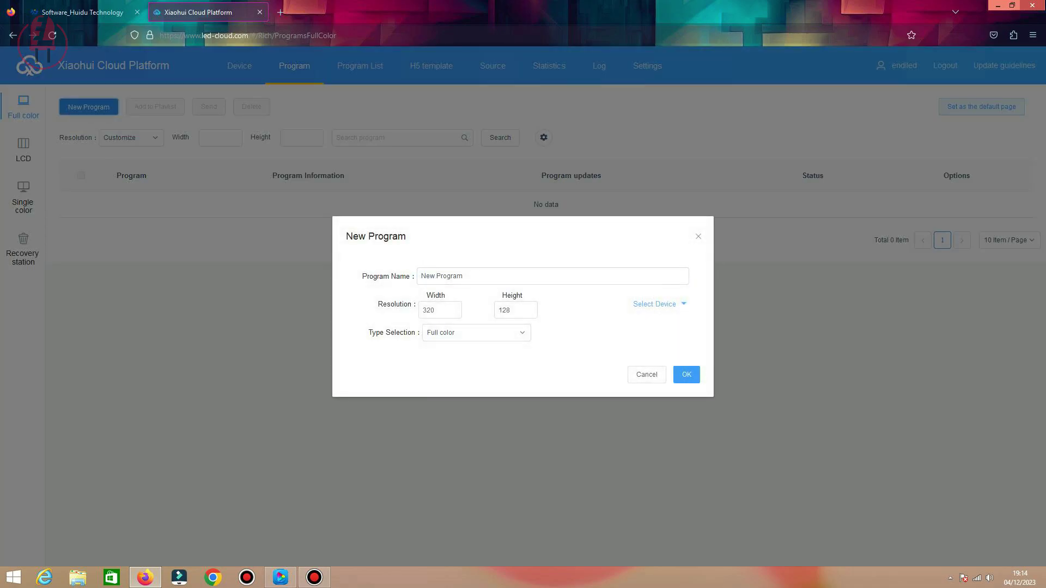
key("ctrl+a")
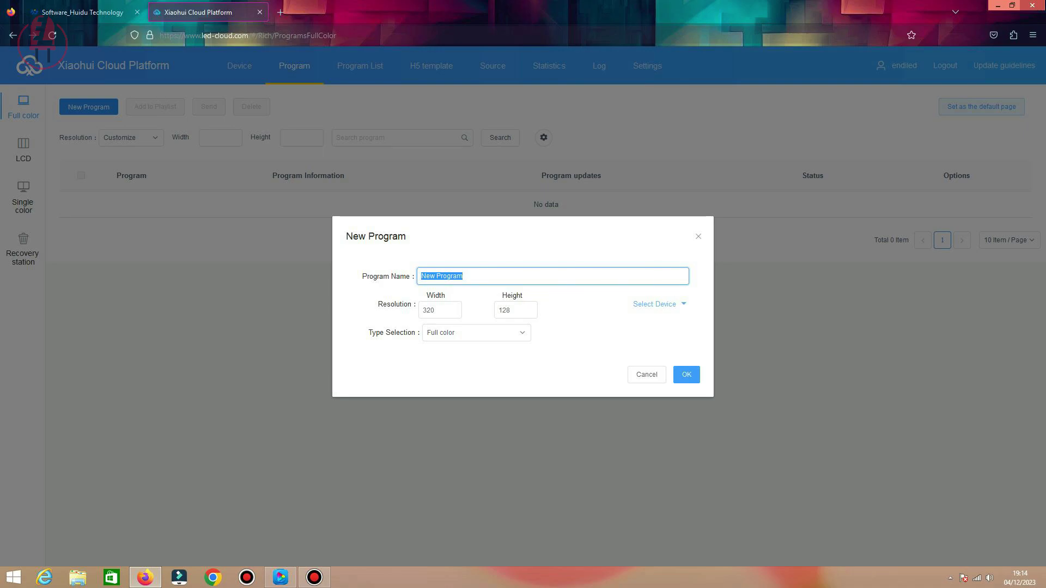
type("gambar")
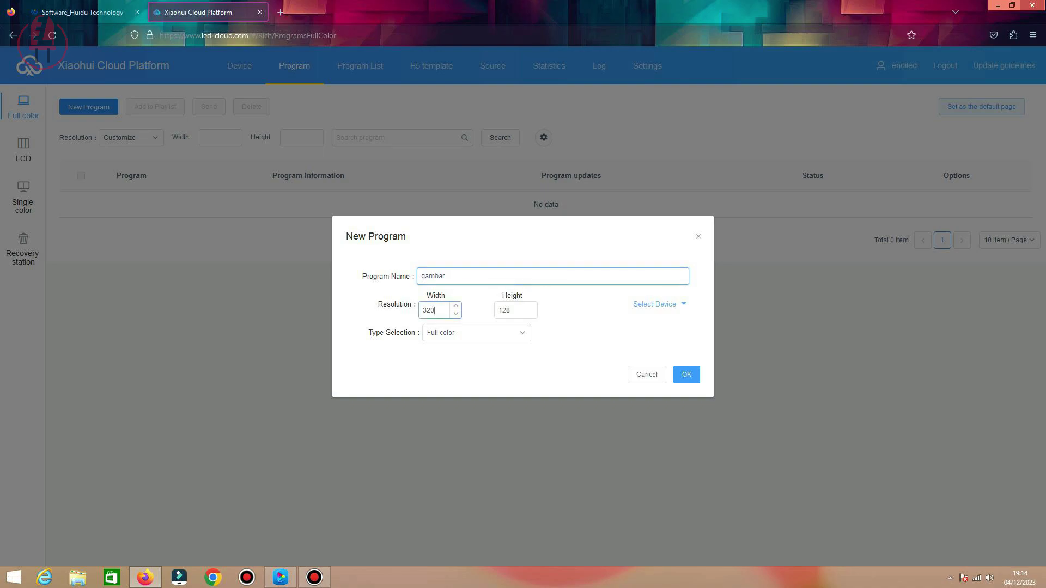
key("Tab")
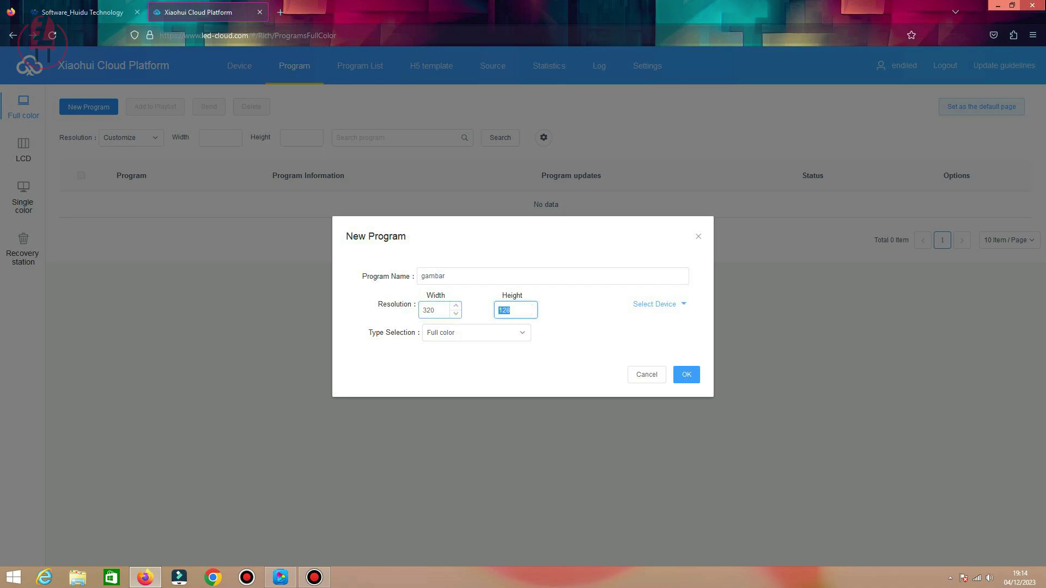
key("shift+Tab")
type("80")
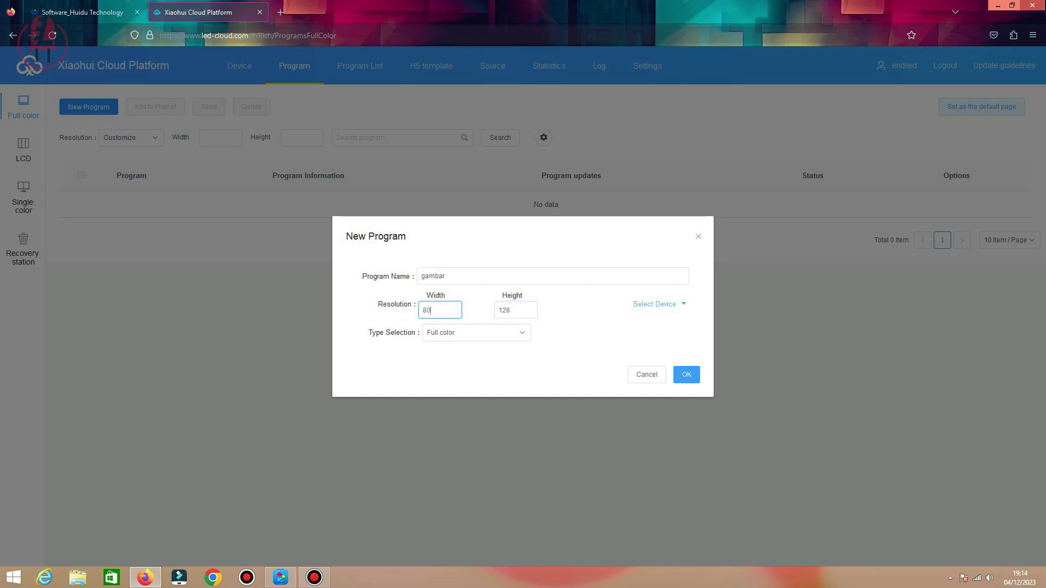
key("Tab")
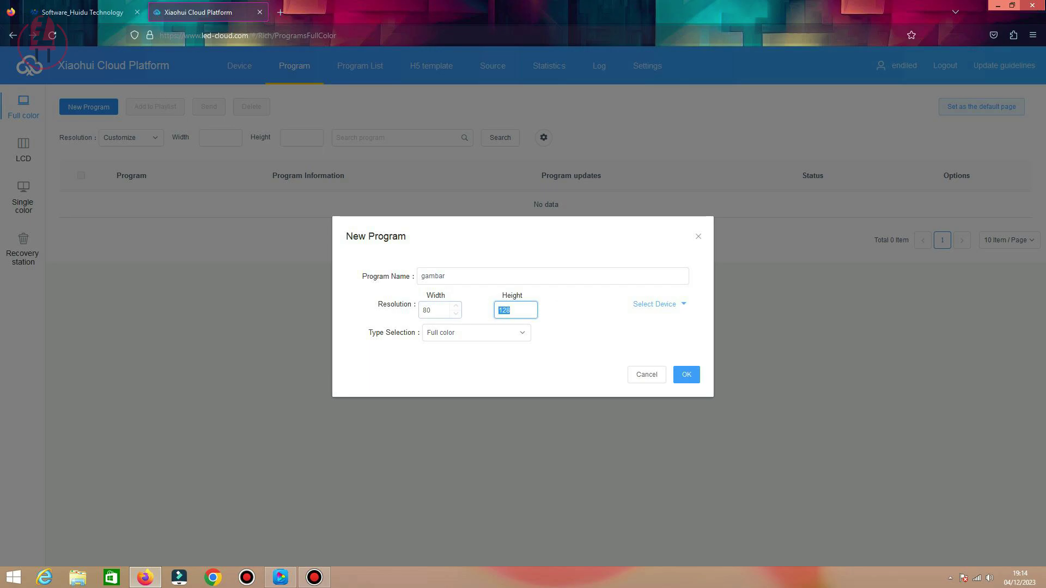
type("40")
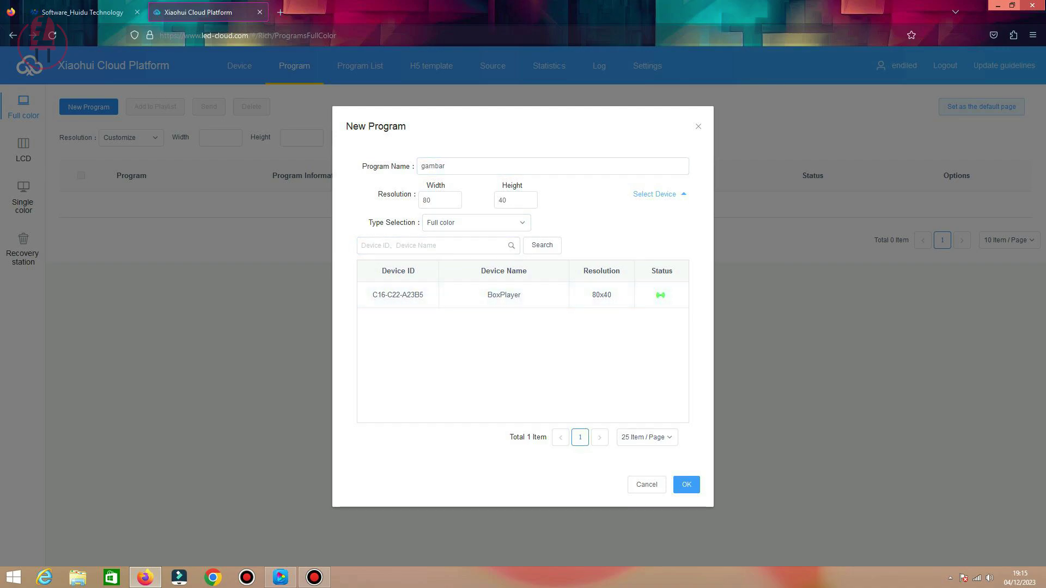
left_click(504, 294)
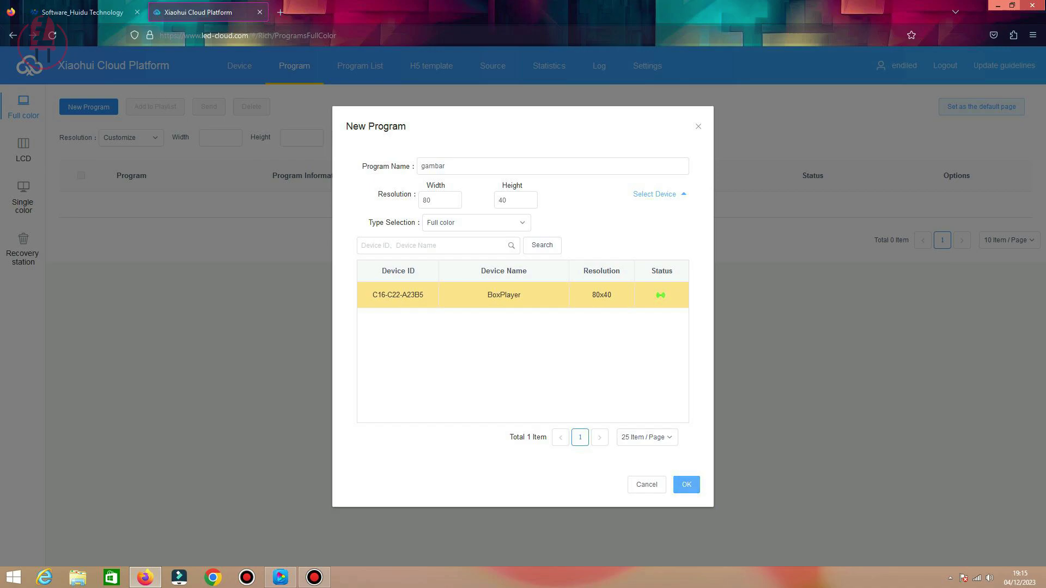
left_click(686, 484)
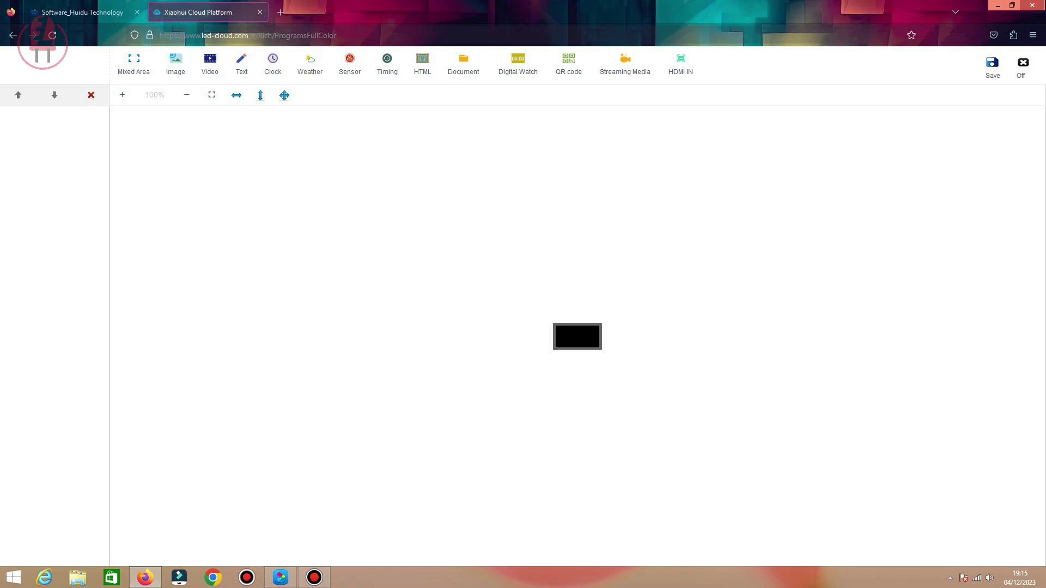
key("alt+Tab")
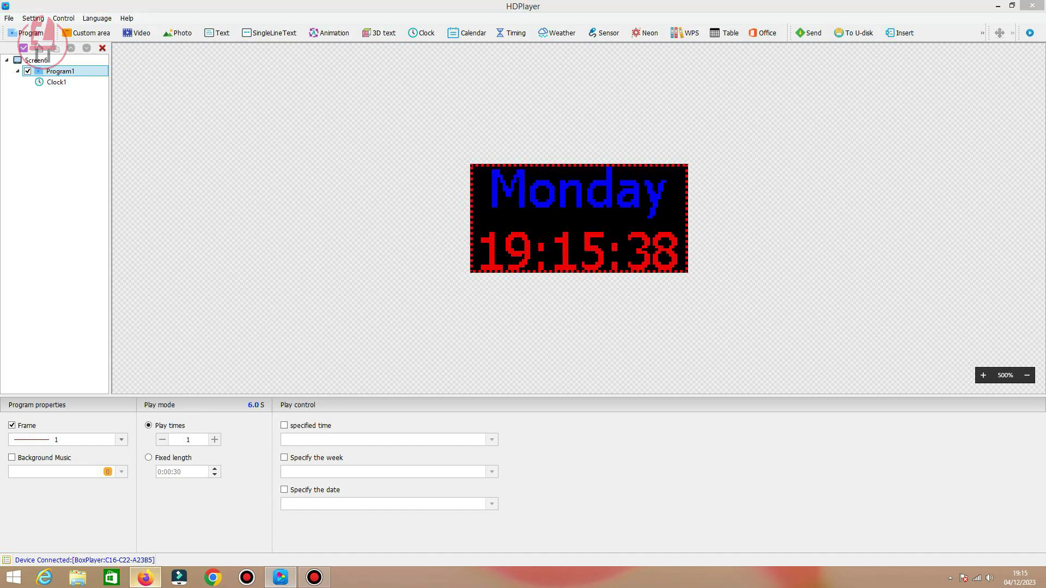
left_click(145, 578)
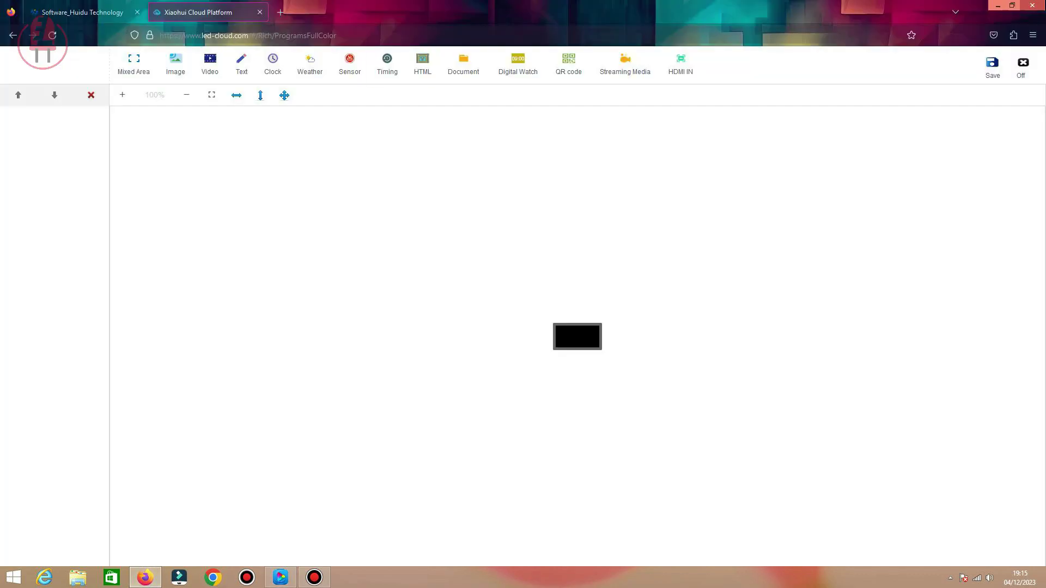
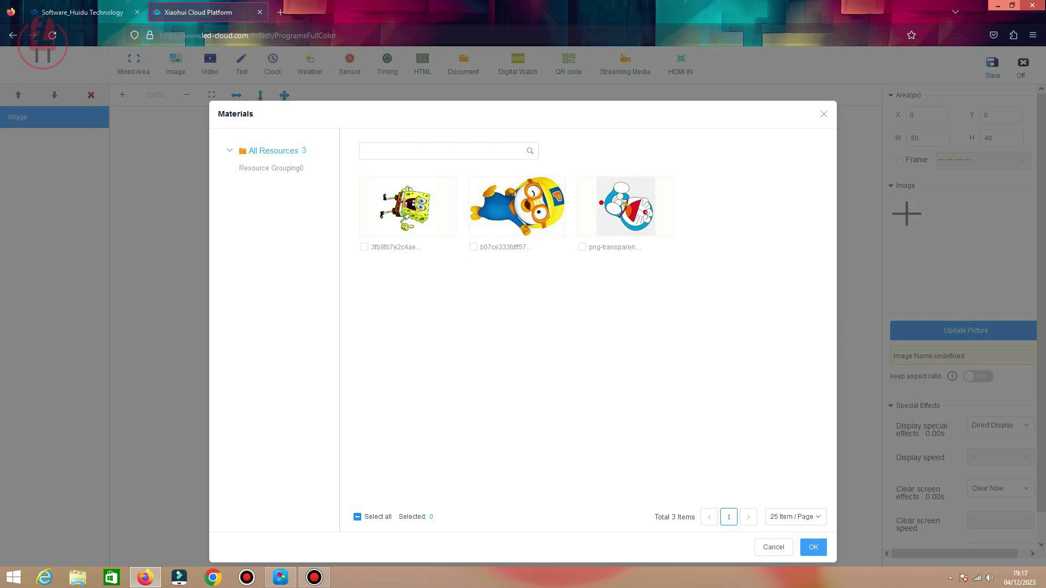
- Add all three cartoon images to the image area
left_click(364, 246)
left_click(473, 247)
left_click(581, 247)
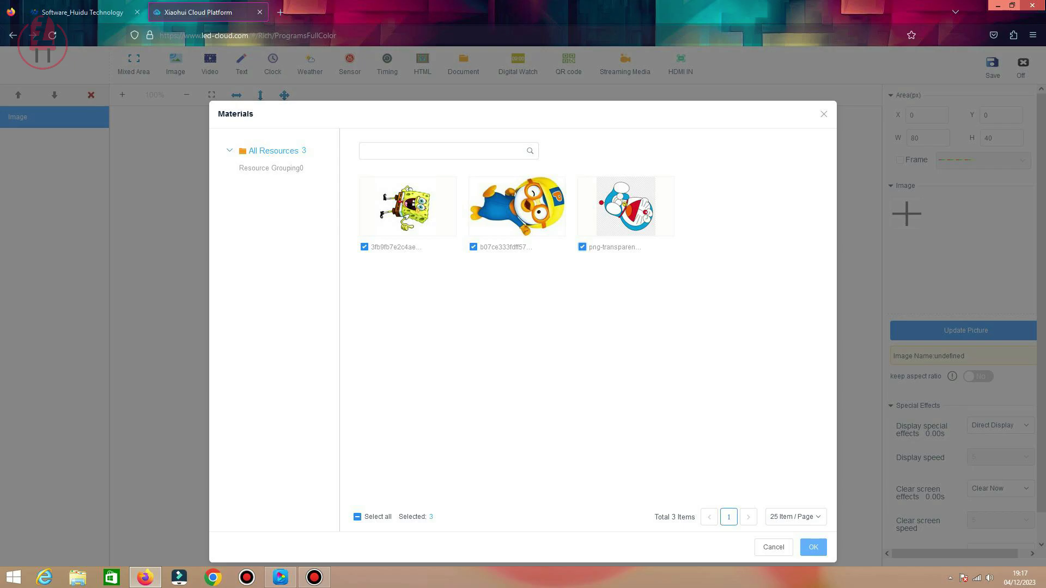
left_click(813, 547)
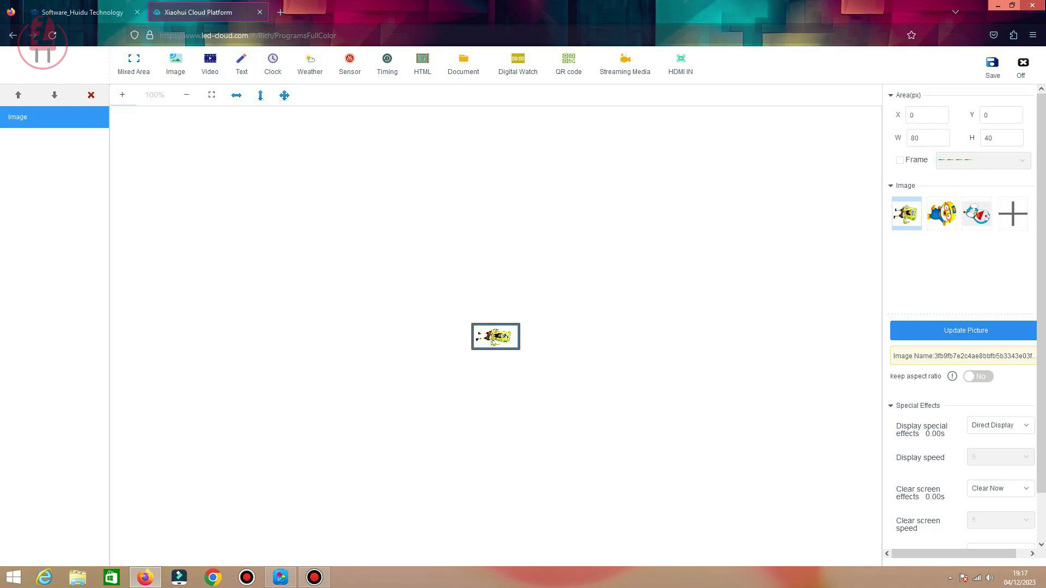
- Toggle the image area's border frame on and back off, then switch to HDPlayer
scroll(961, 313, "down", 2)
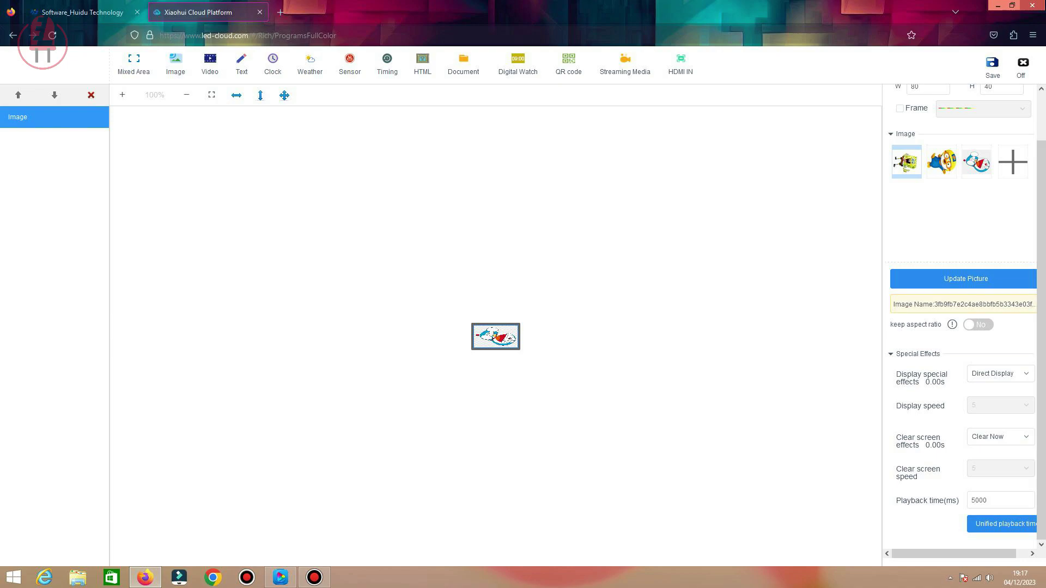
scroll(961, 321, "up", 1)
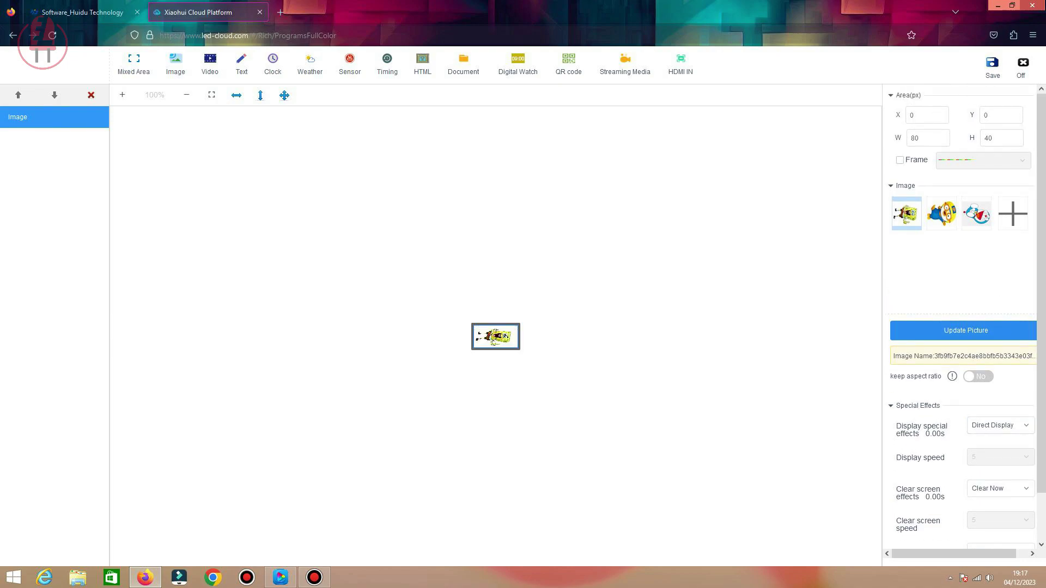
left_click(900, 160)
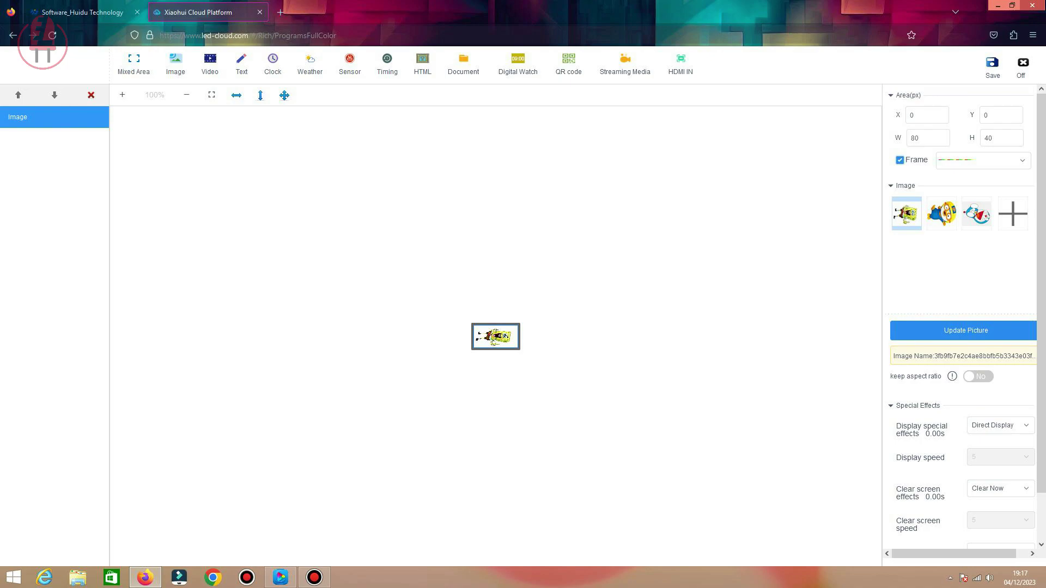
left_click(899, 160)
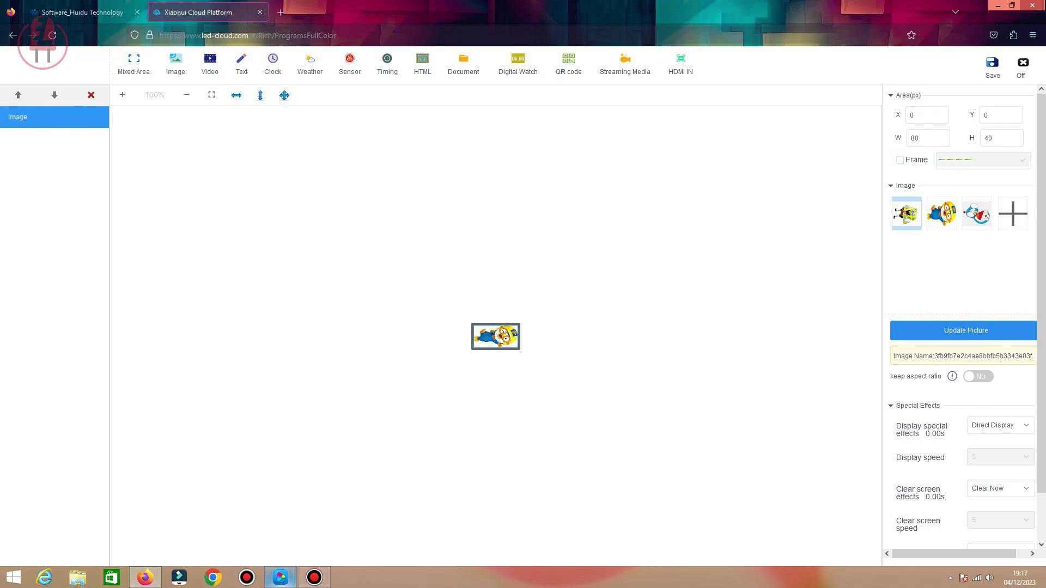
left_click(281, 577)
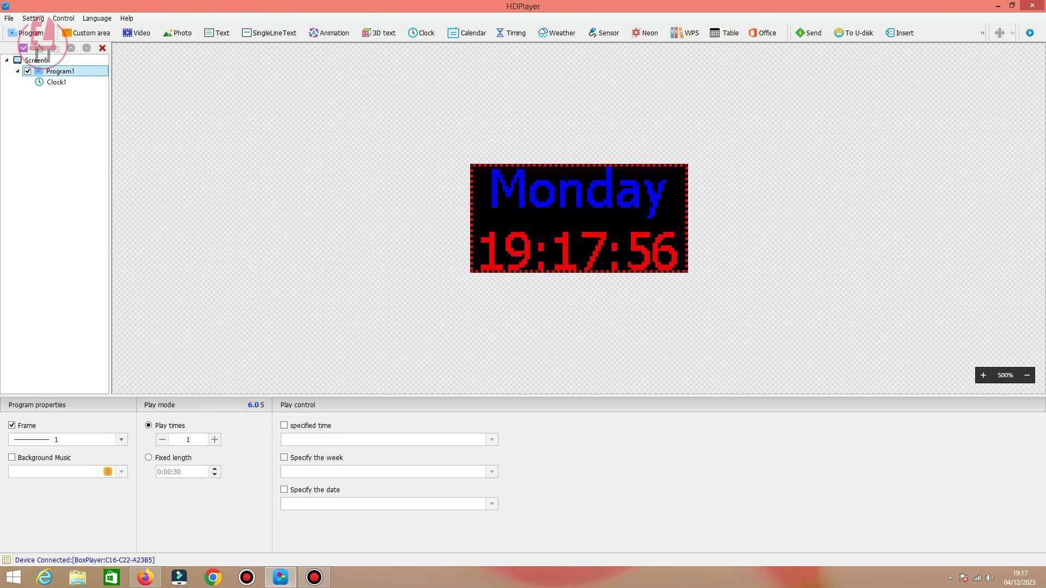
- Return from HDPlayer to the cloud platform's image program editor in Firefox
left_click(145, 577)
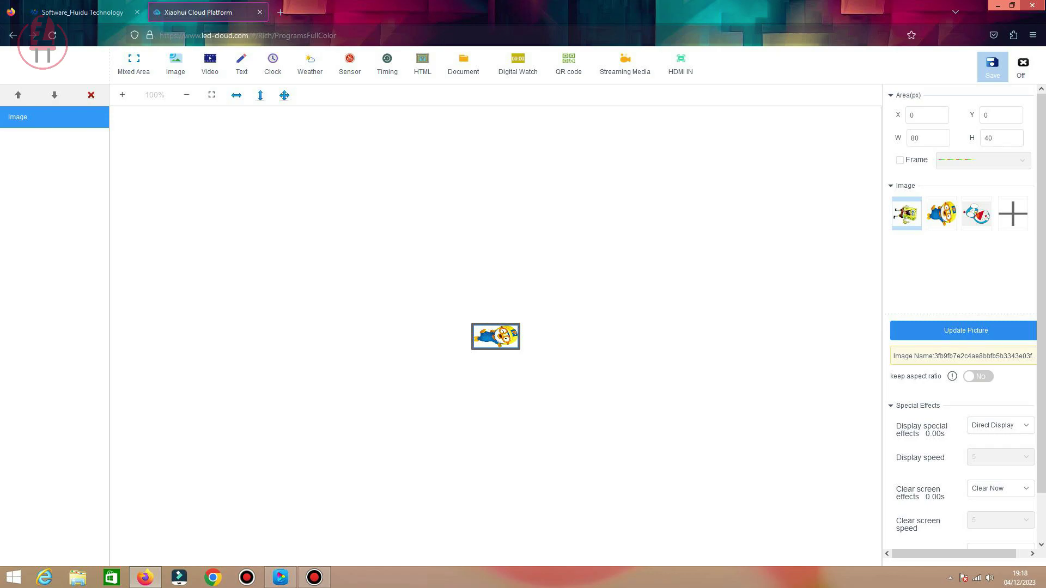
- Save and close the image program, then choose program gambar for sending
left_click(992, 67)
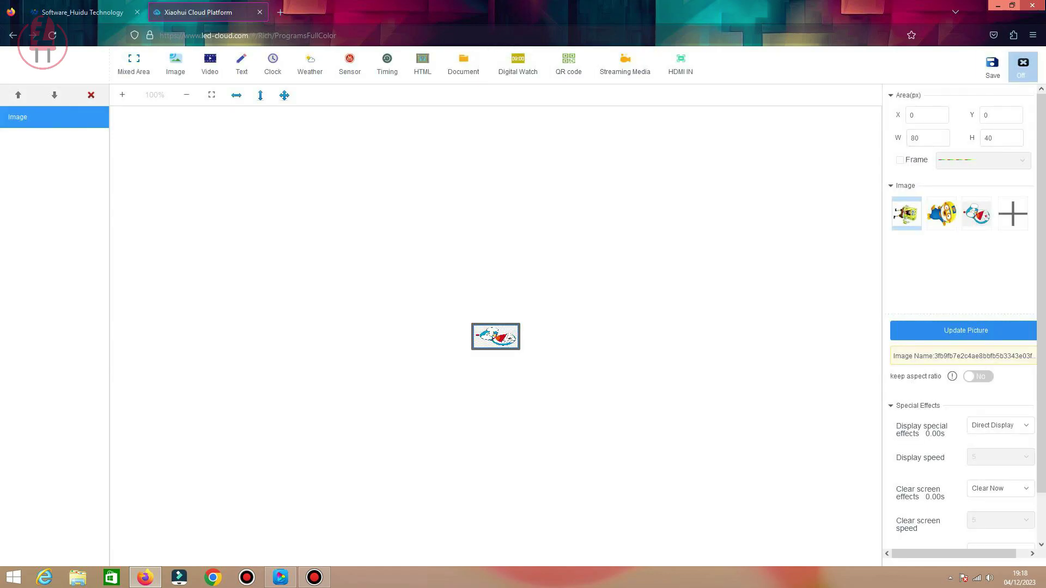
left_click(1022, 66)
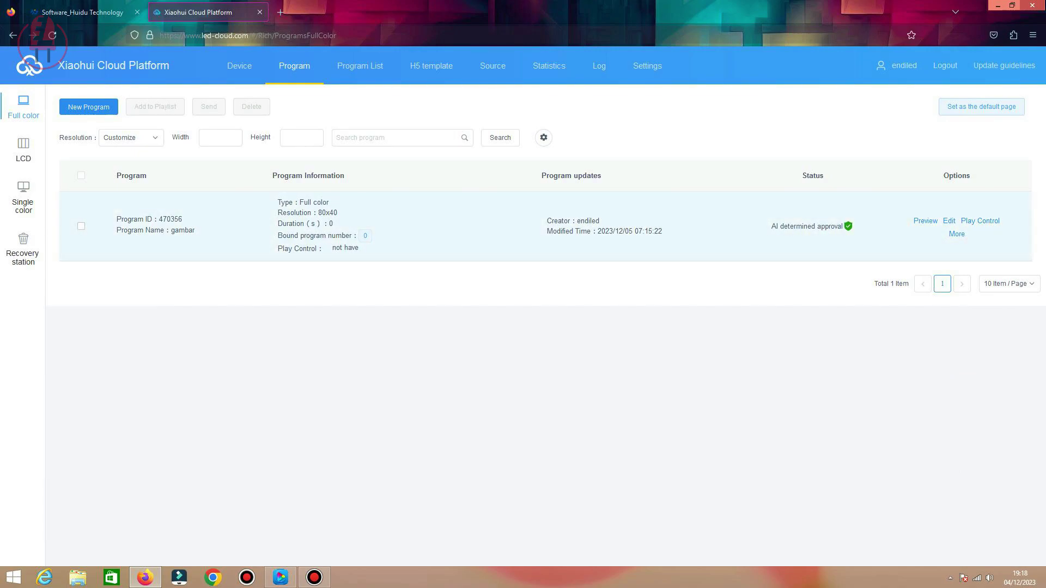
left_click(81, 226)
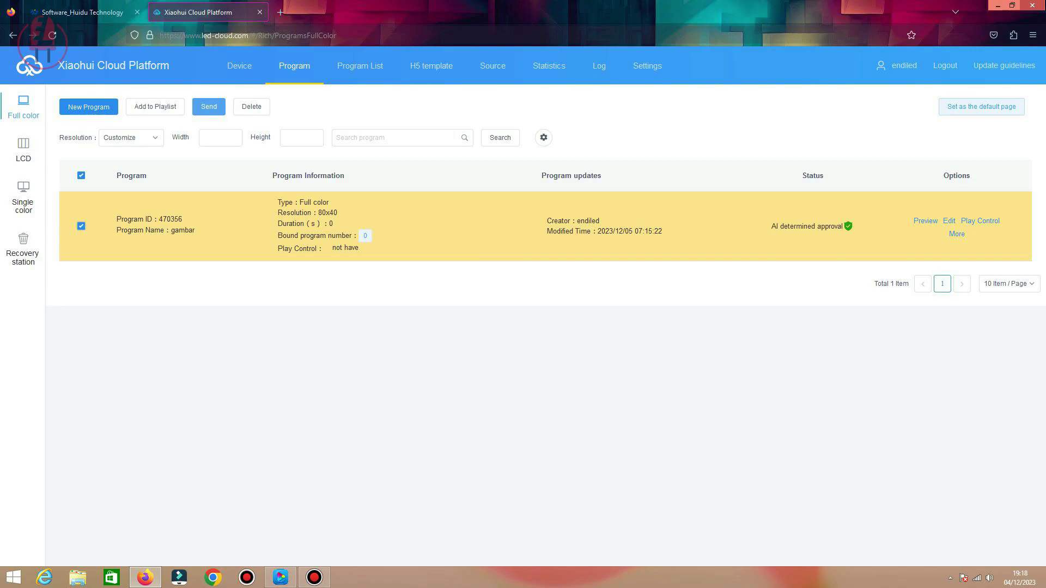
key("Return")
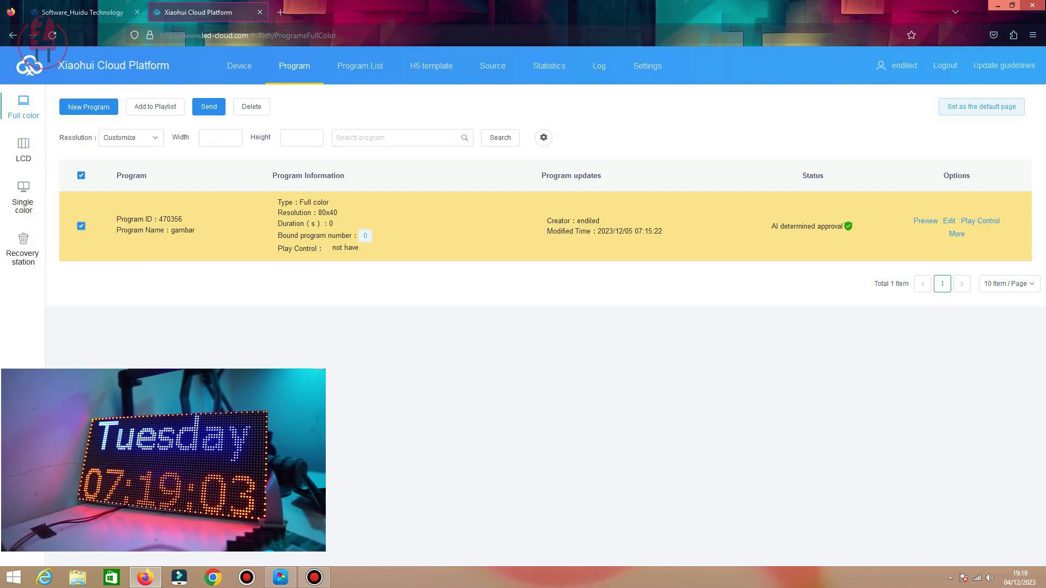
left_click(208, 106)
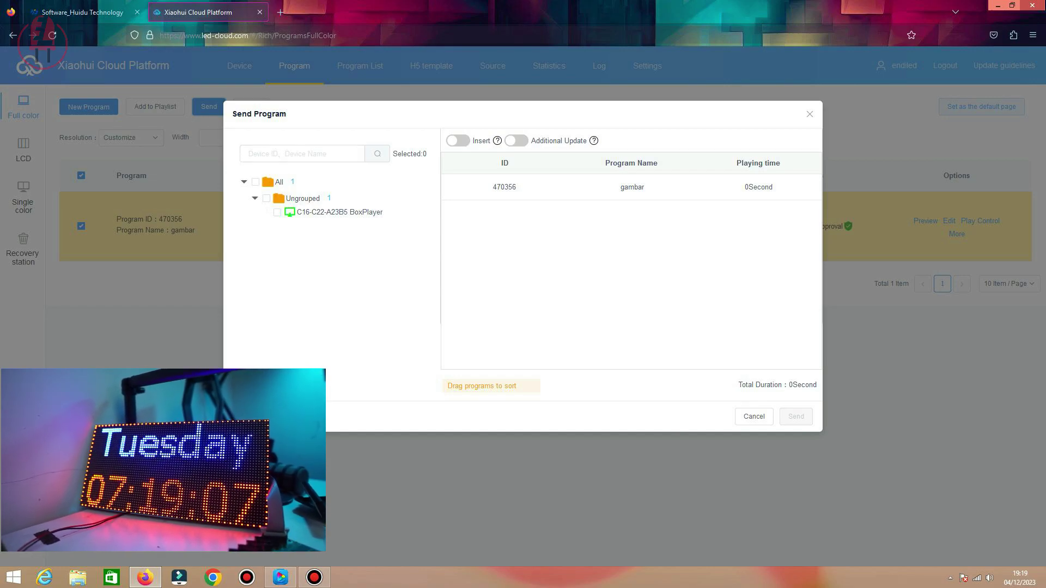
- Target the BoxPlayer panel with Insert and Complete Update on, then close the Send Program dialog
left_click(267, 198)
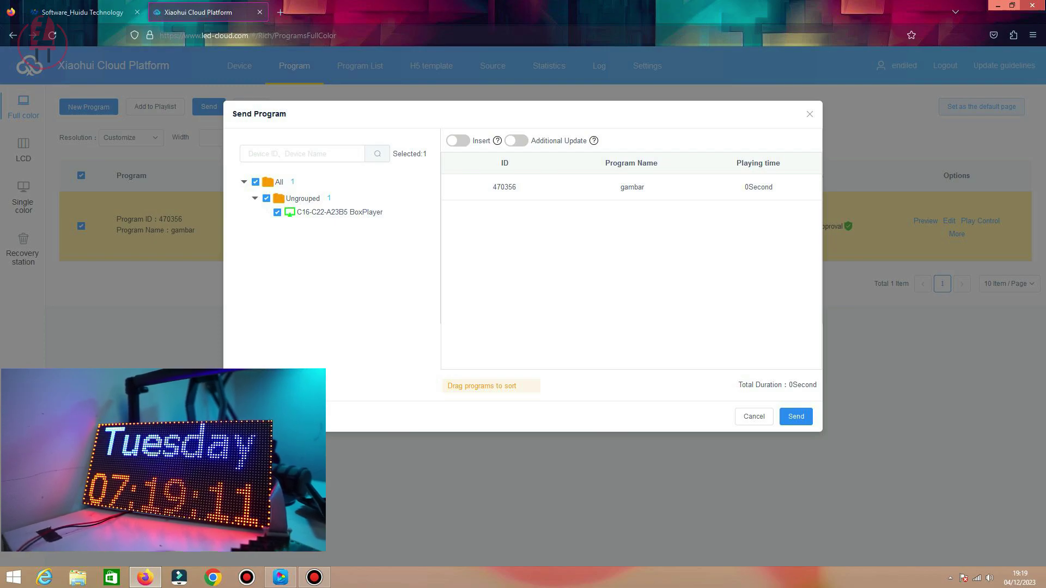
left_click(458, 141)
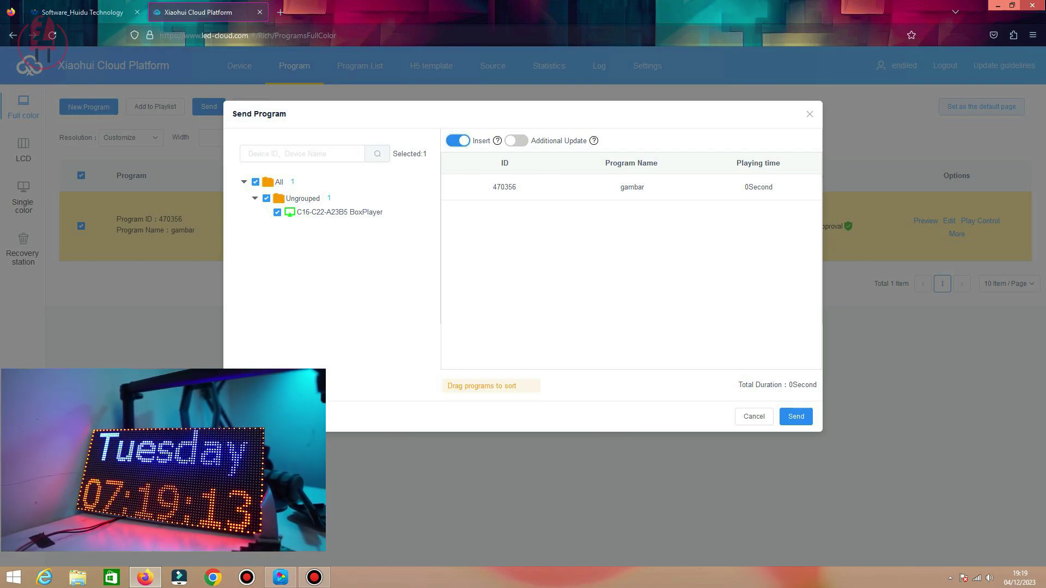
left_click(516, 140)
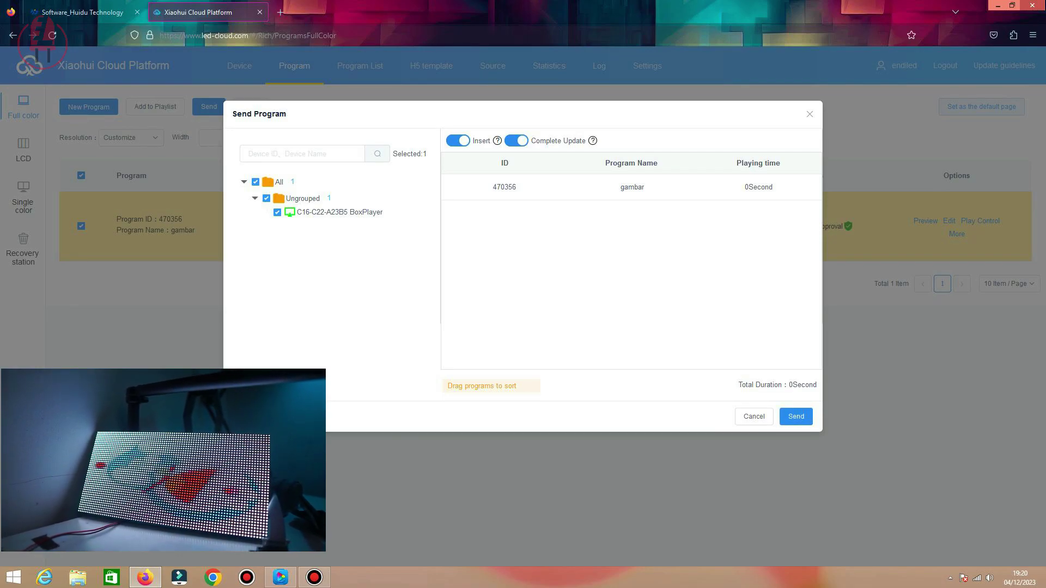
left_click(810, 114)
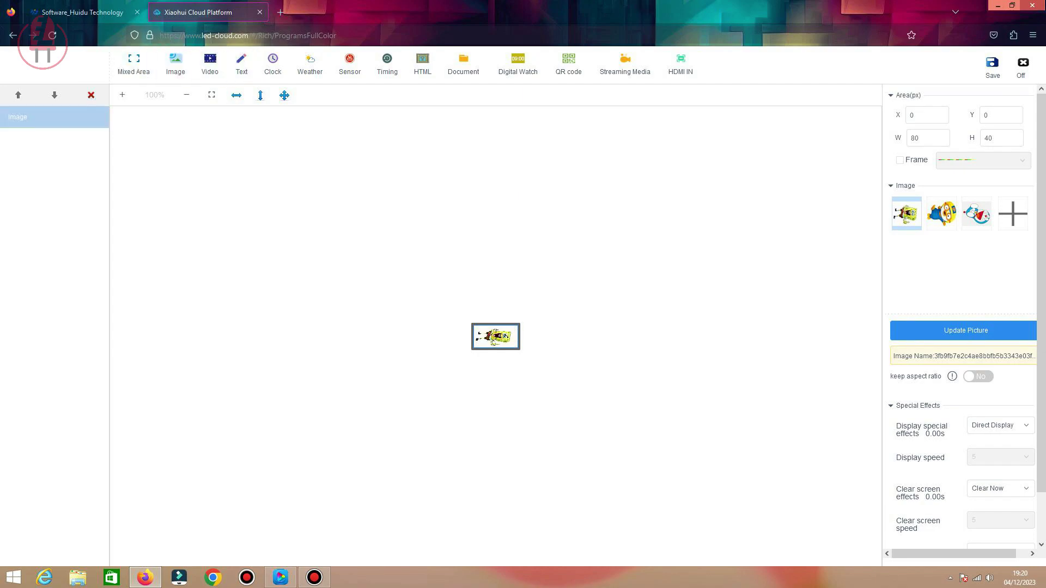
- Delete the Image layer and add a 77×40 full-width text area, opening Edit Text
left_click(91, 95)
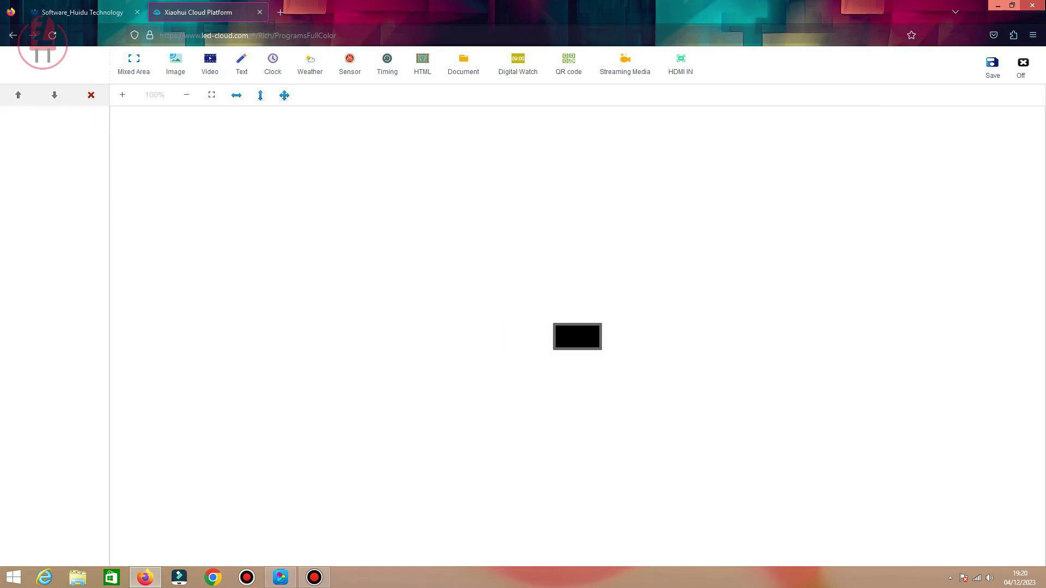
left_click(241, 65)
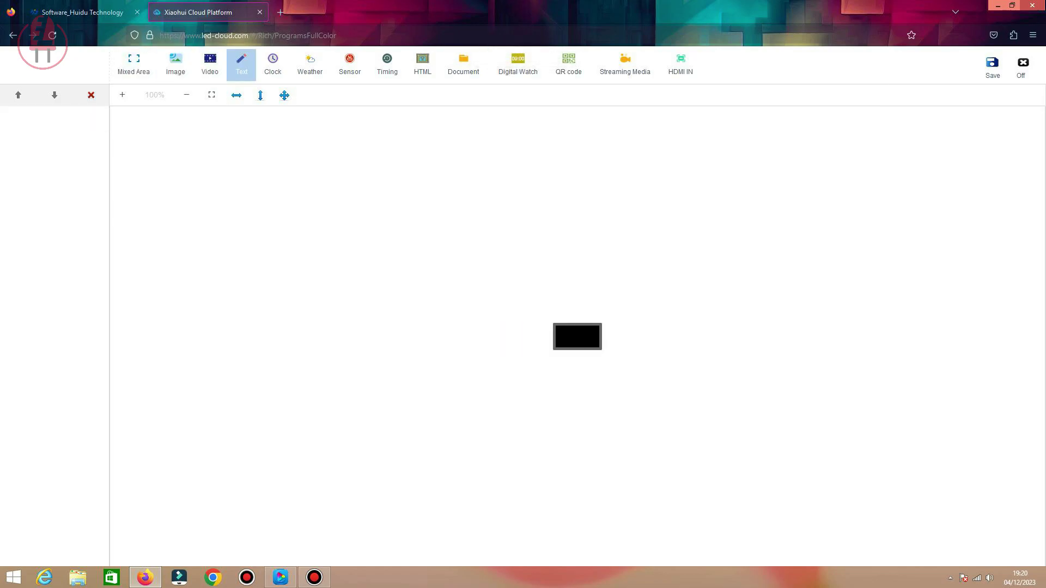
left_click(241, 65)
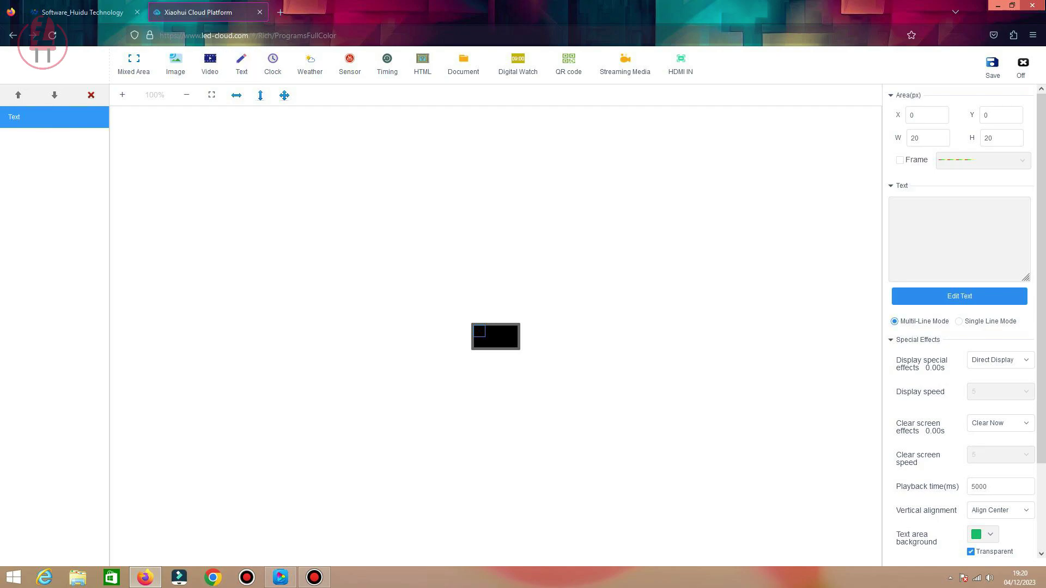
mouse_move(485, 331)
left_mouse_down()
mouse_move(516, 331)
mouse_move(494, 348)
left_mouse_up()
left_click(960, 295)
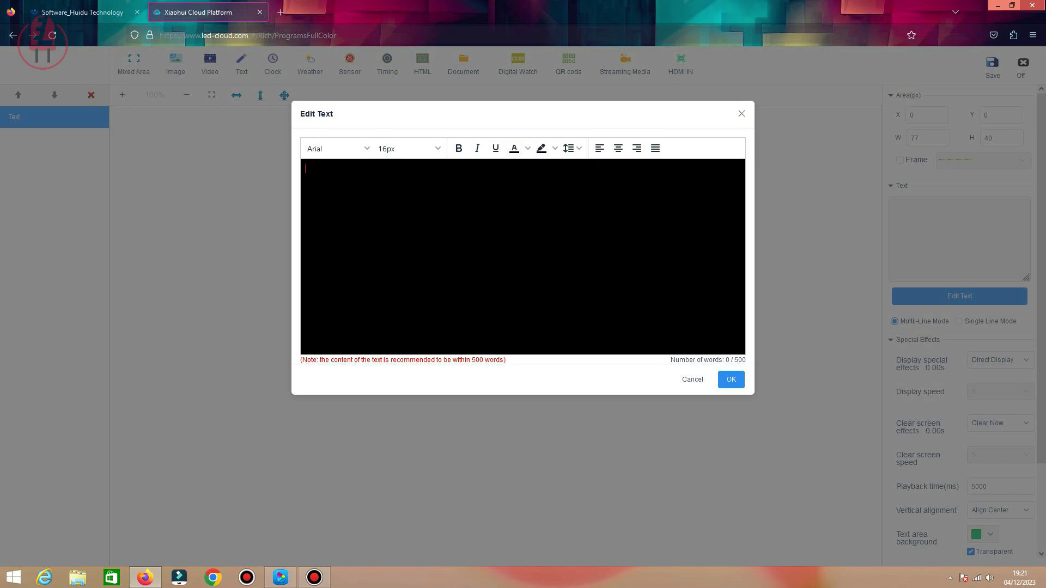
- Enter the text 'endiled' in bold
type("endiled")
key("ctrl+a")
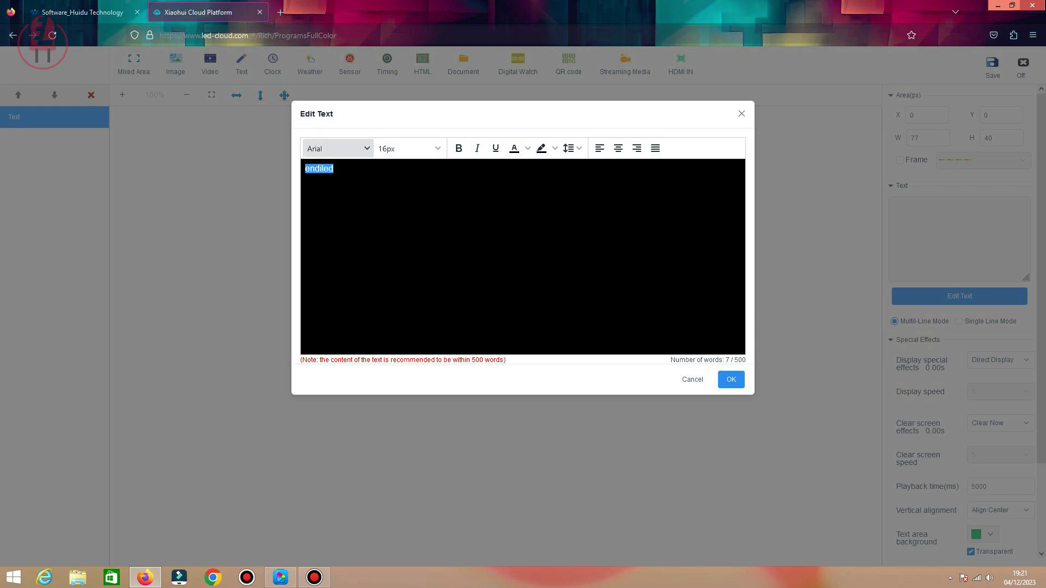
key("ctrl+b")
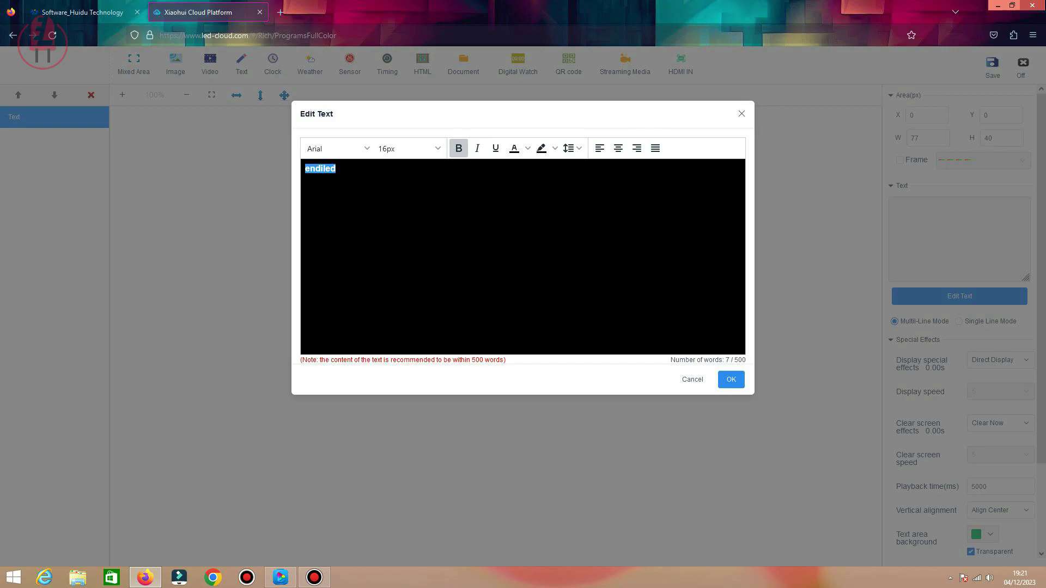
left_click(731, 379)
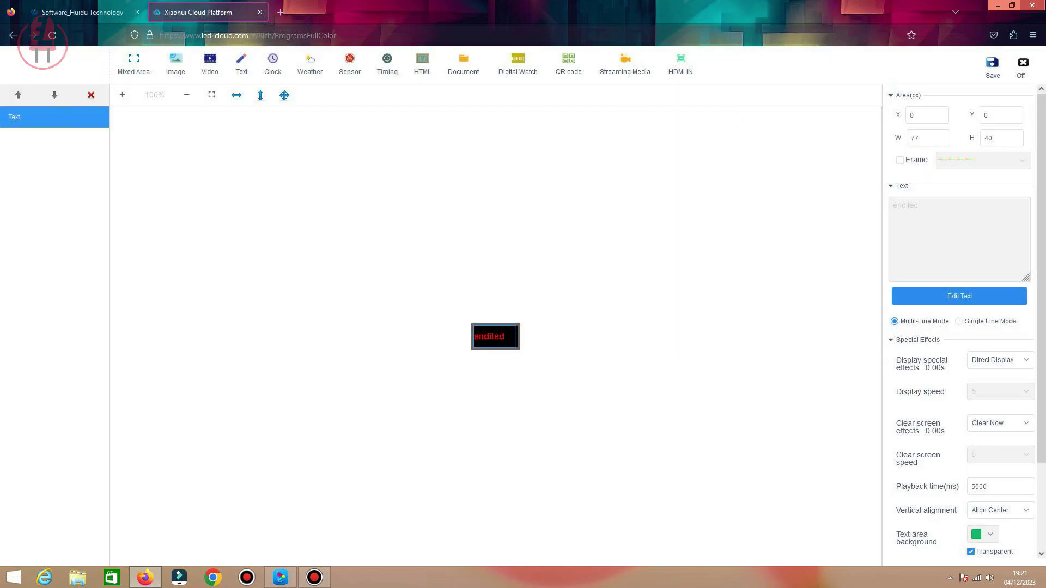
- Centre the endiled text horizontally
left_click(960, 296)
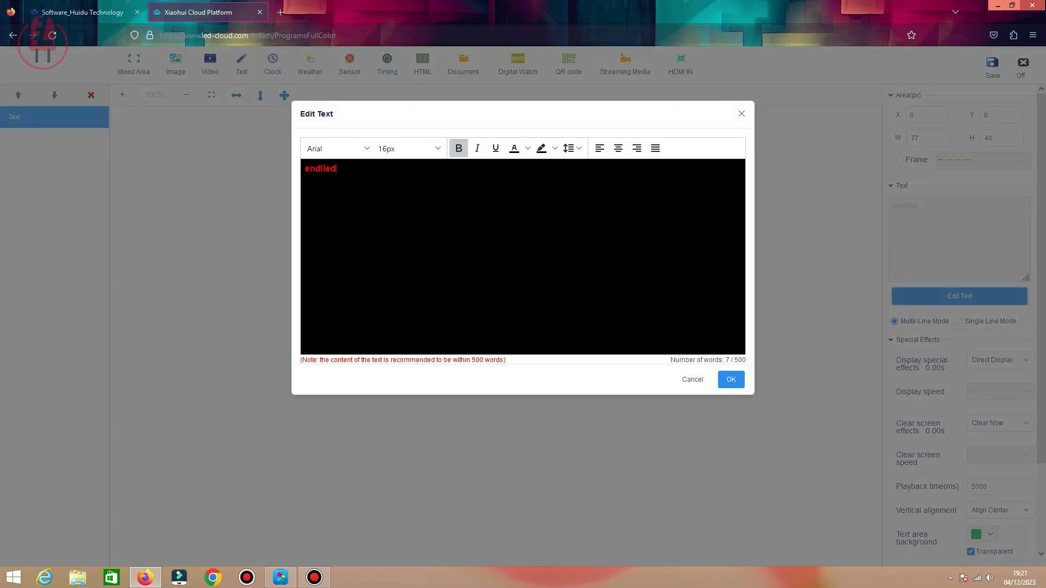
key("ctrl+a")
left_click(618, 148)
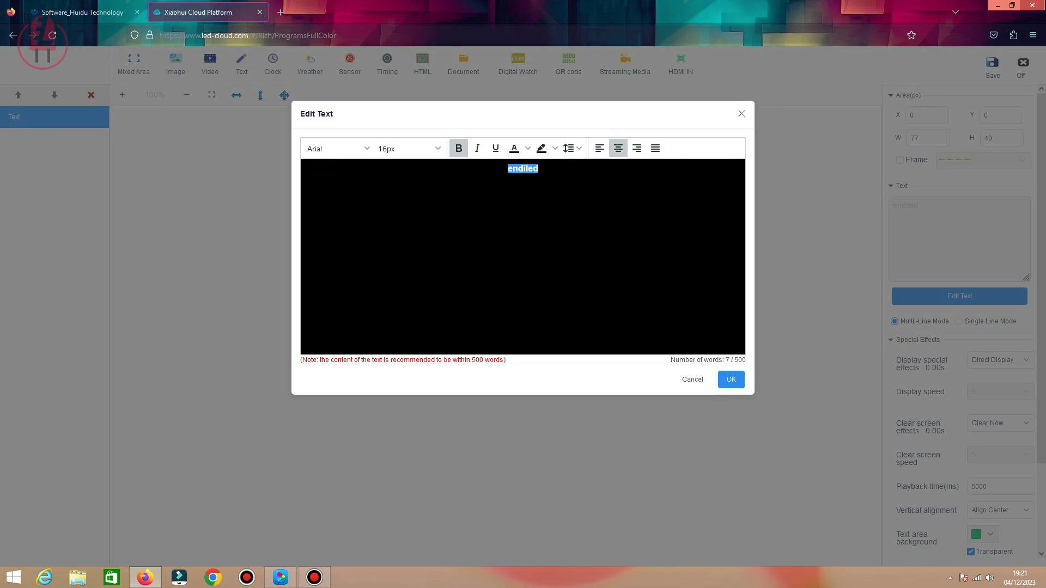
left_click(731, 379)
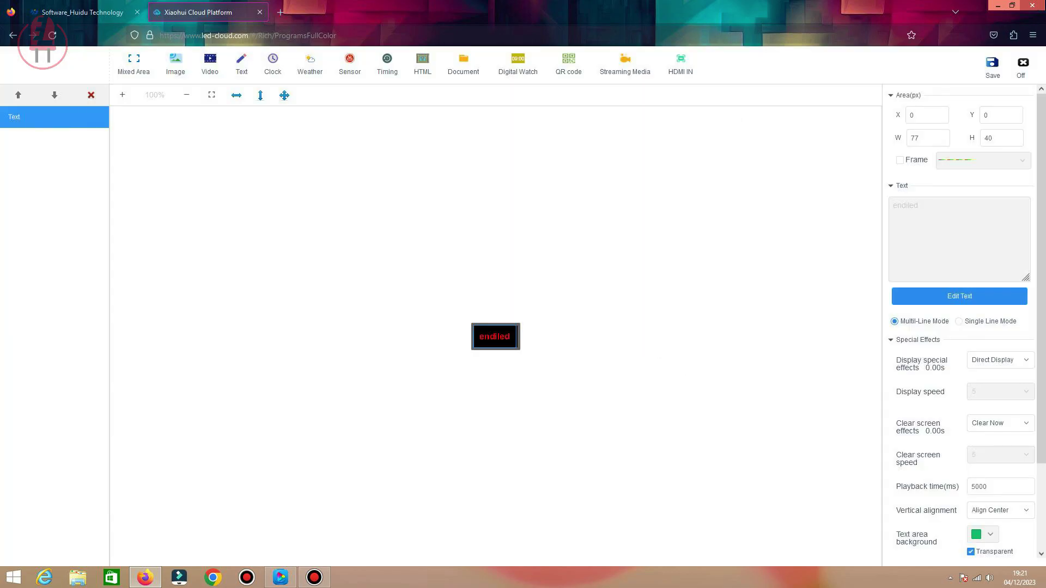
- Set the endiled text's font size to 19px
left_click(959, 296)
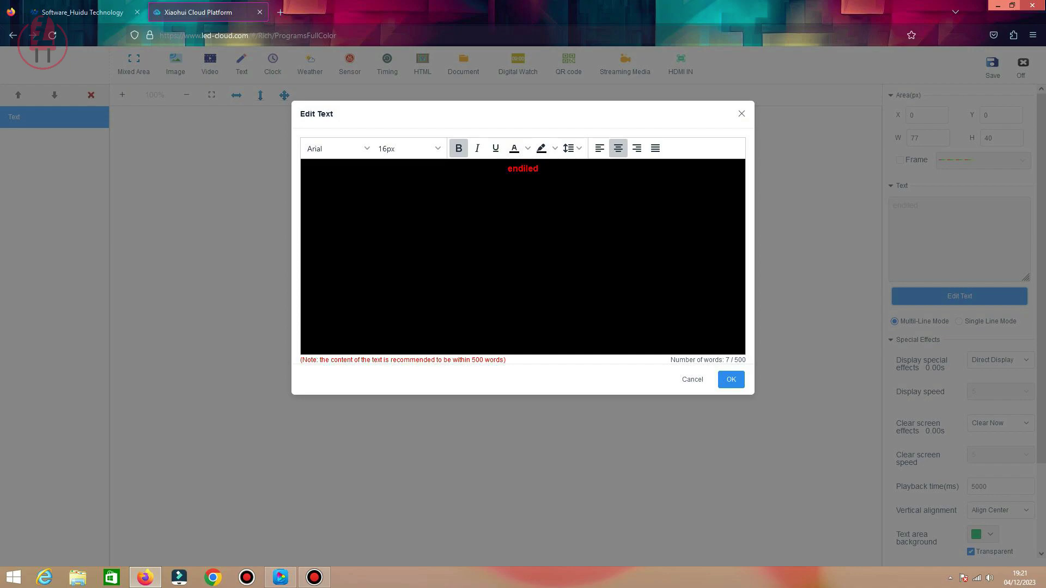
key("ctrl+a")
left_click(408, 148)
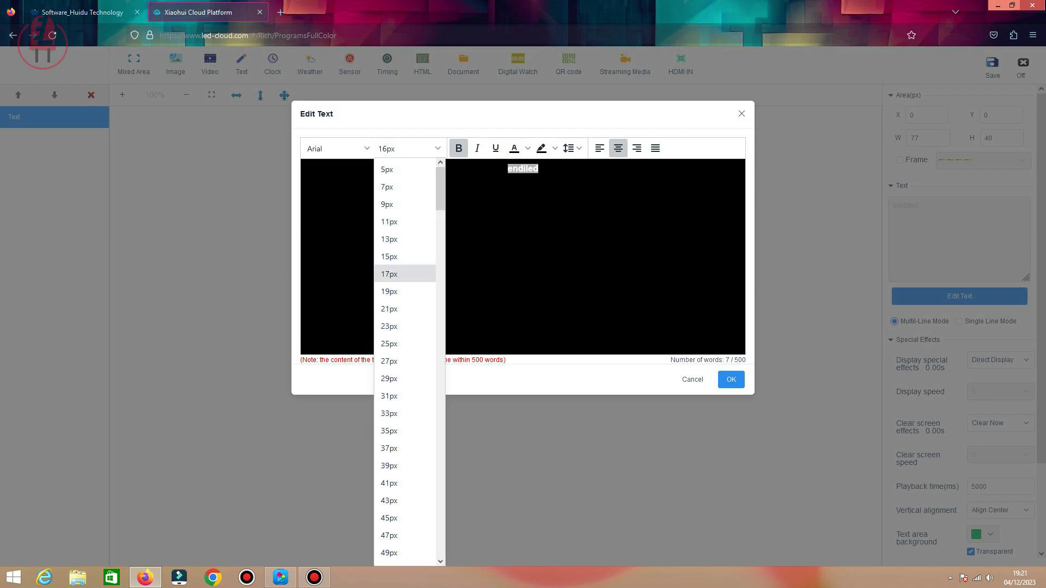
left_click(389, 291)
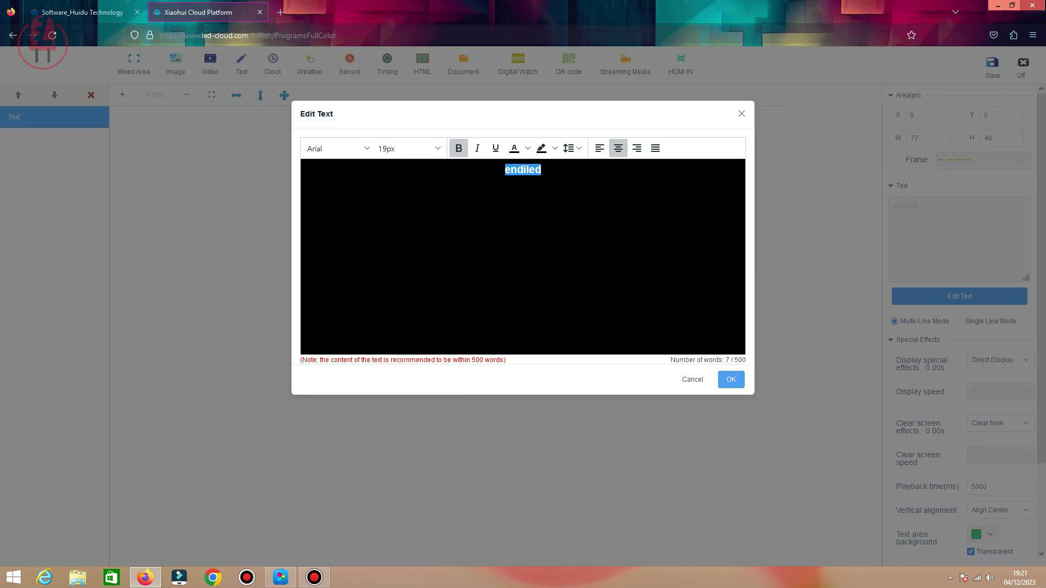
left_click(731, 379)
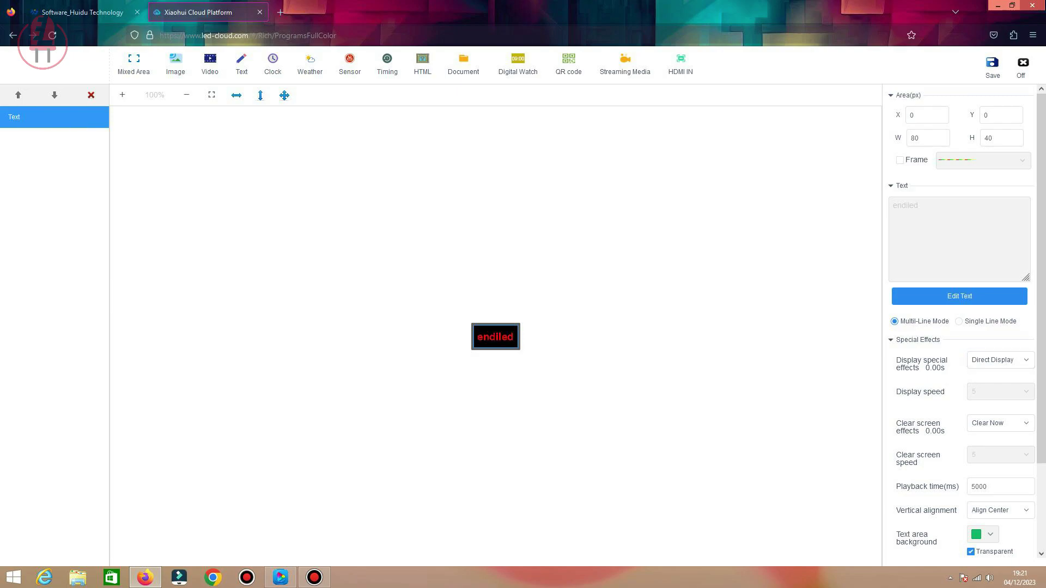
- Keep Direct Display as the effect and enable Dazzling colors rainbow colouring for the text
left_click(1000, 360)
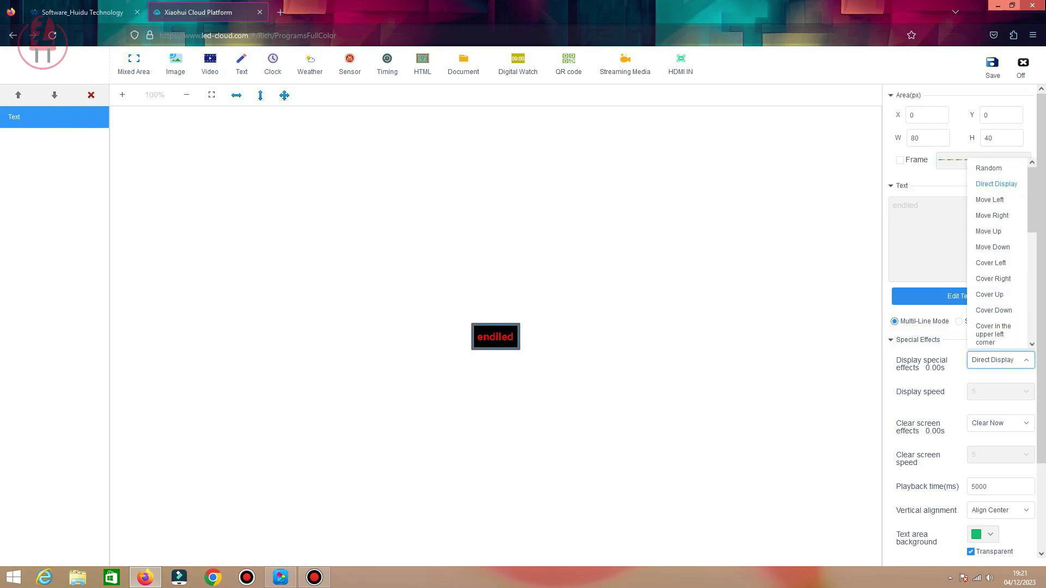
key("Escape")
scroll(959, 327, "down", 1)
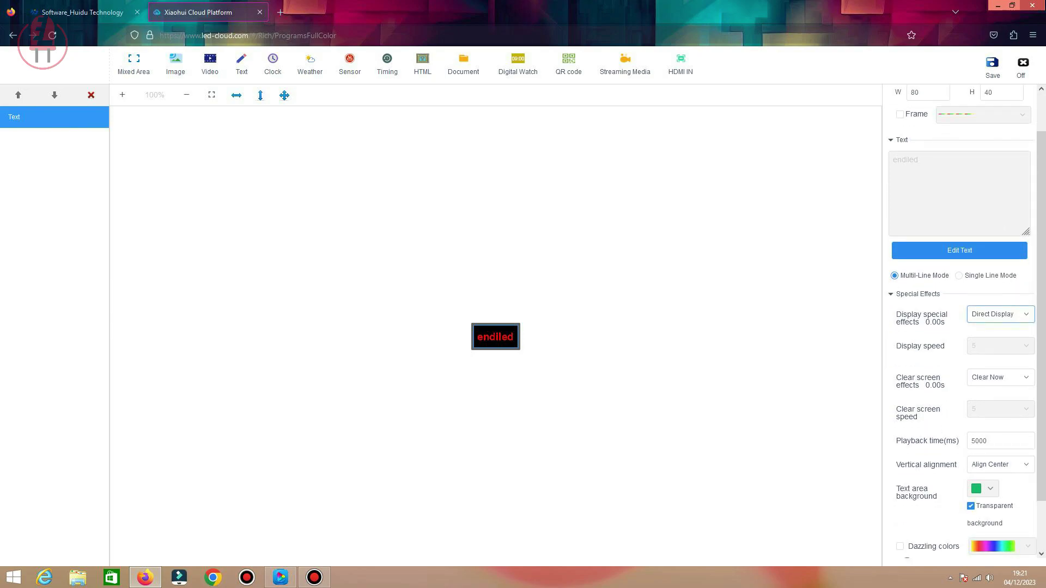
scroll(959, 327, "up", 1)
scroll(959, 327, "down", 2)
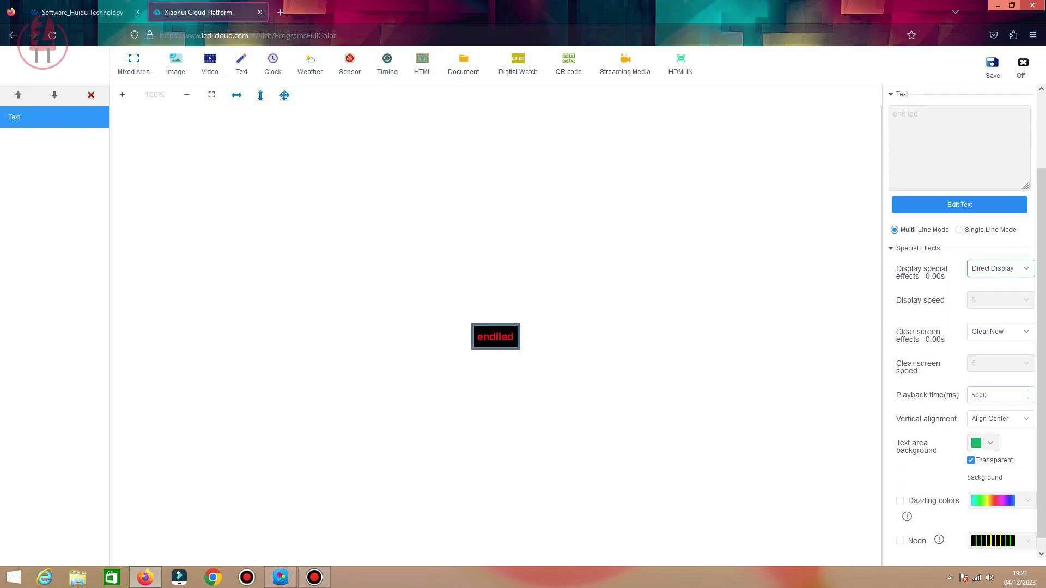
left_click(899, 488)
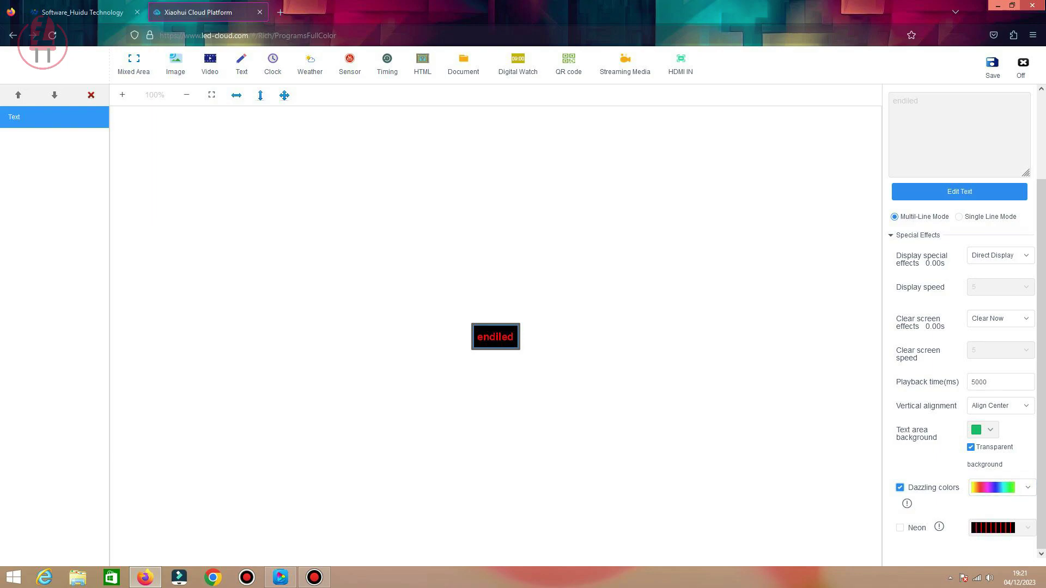
scroll(958, 327, "up", 1)
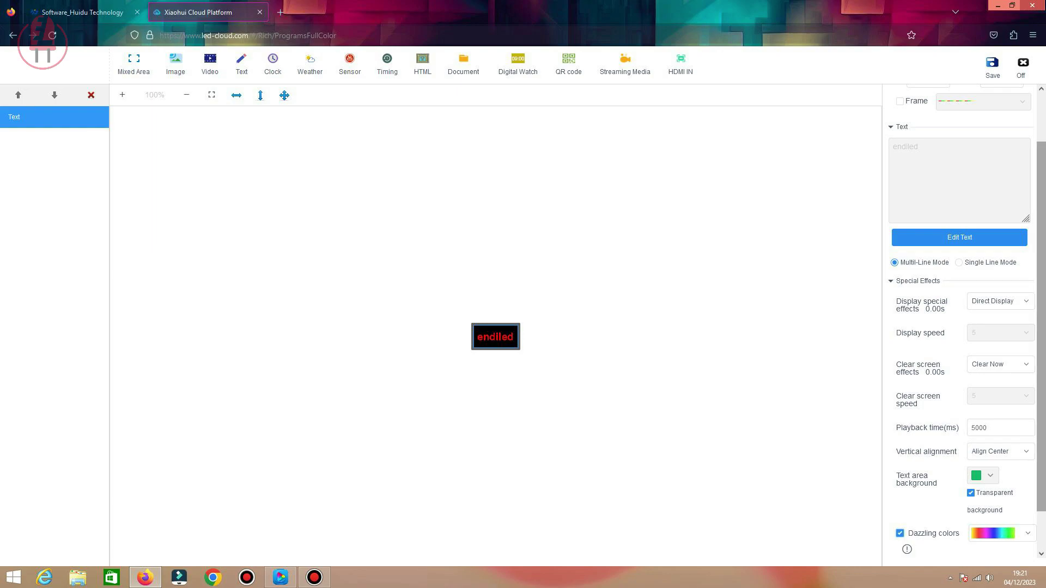
scroll(959, 327, "up", 1)
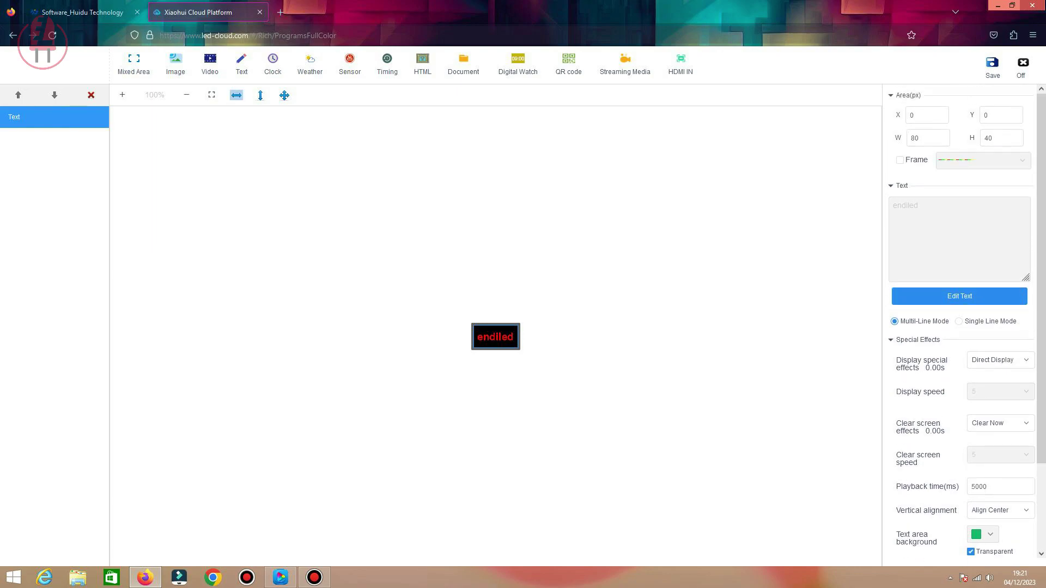
left_click(280, 577)
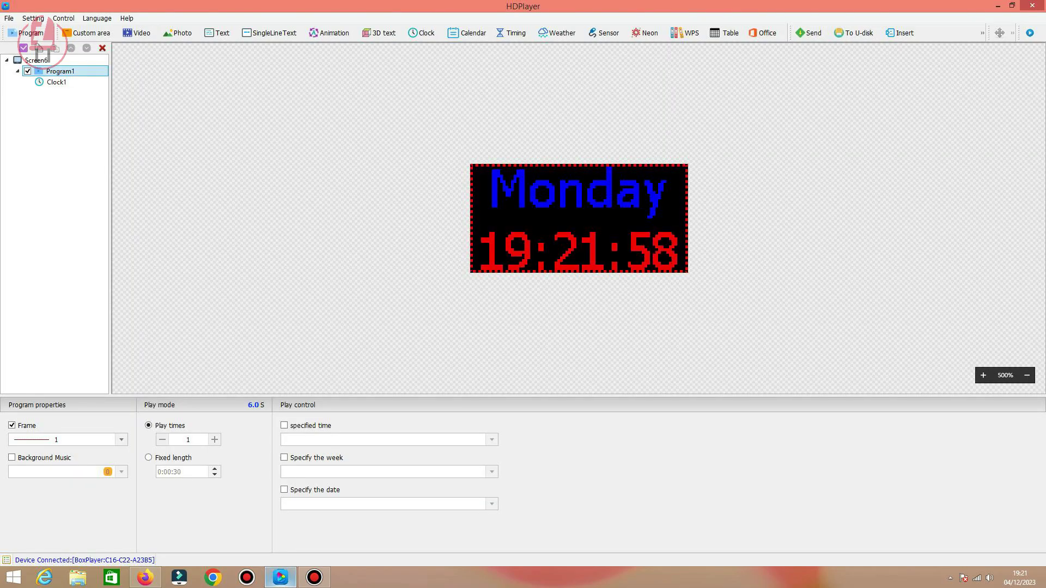
left_click(281, 577)
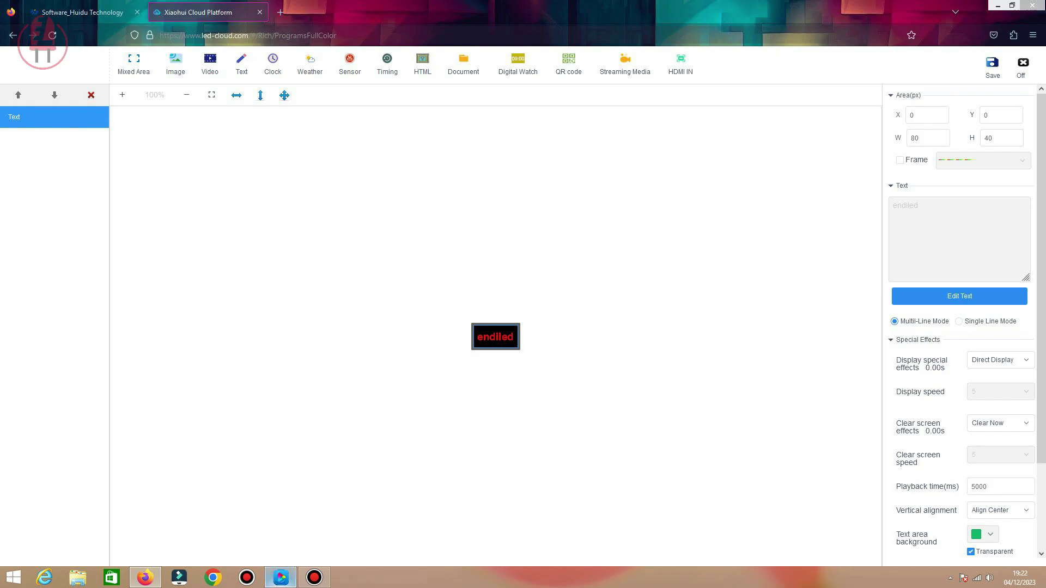
left_click(280, 578)
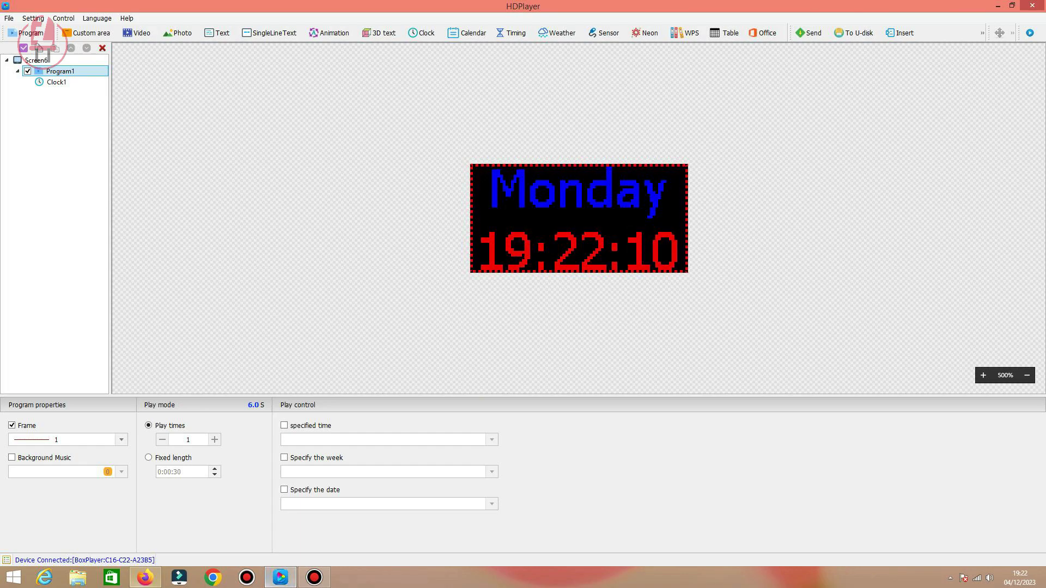
left_click(145, 578)
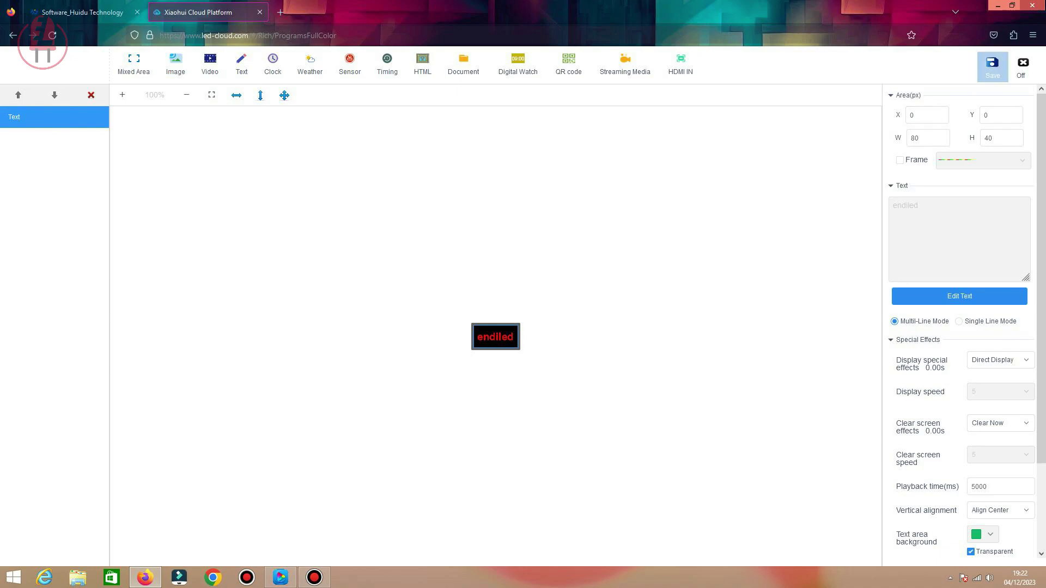
- Save and close gambar, then send it to the connected player with Insert enabled
left_click(991, 66)
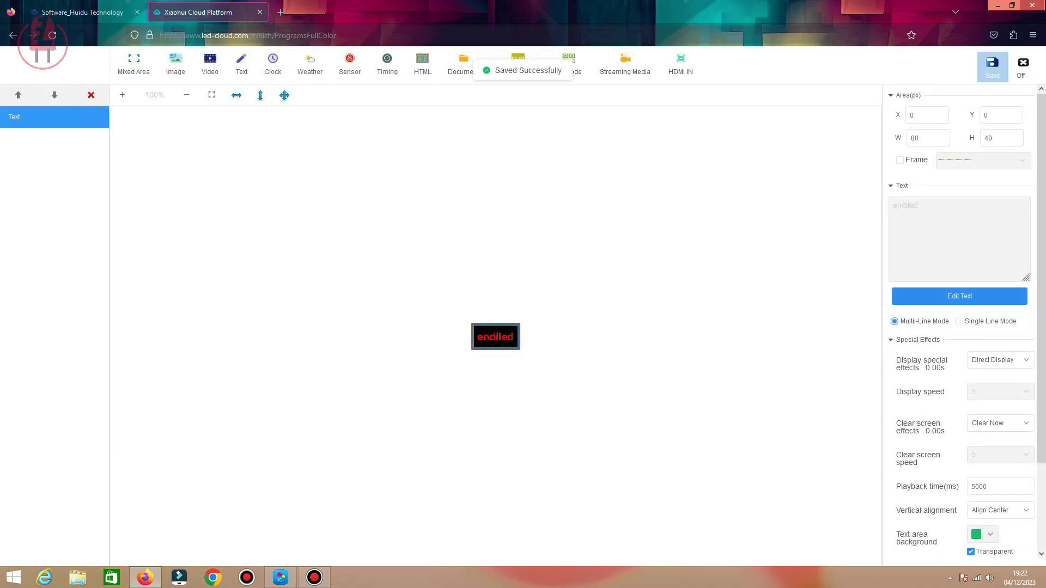
left_click(1023, 67)
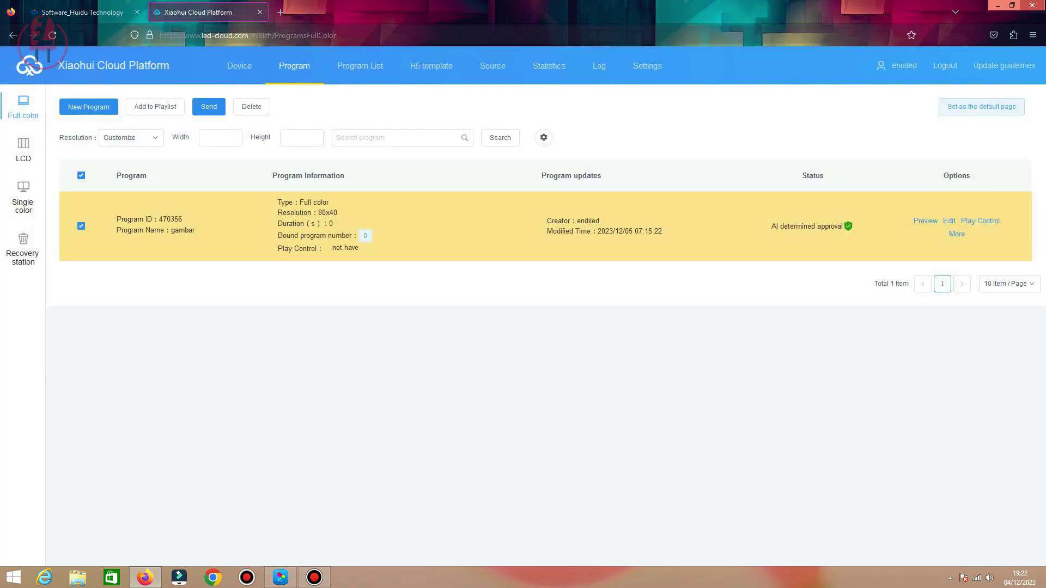
left_click(209, 107)
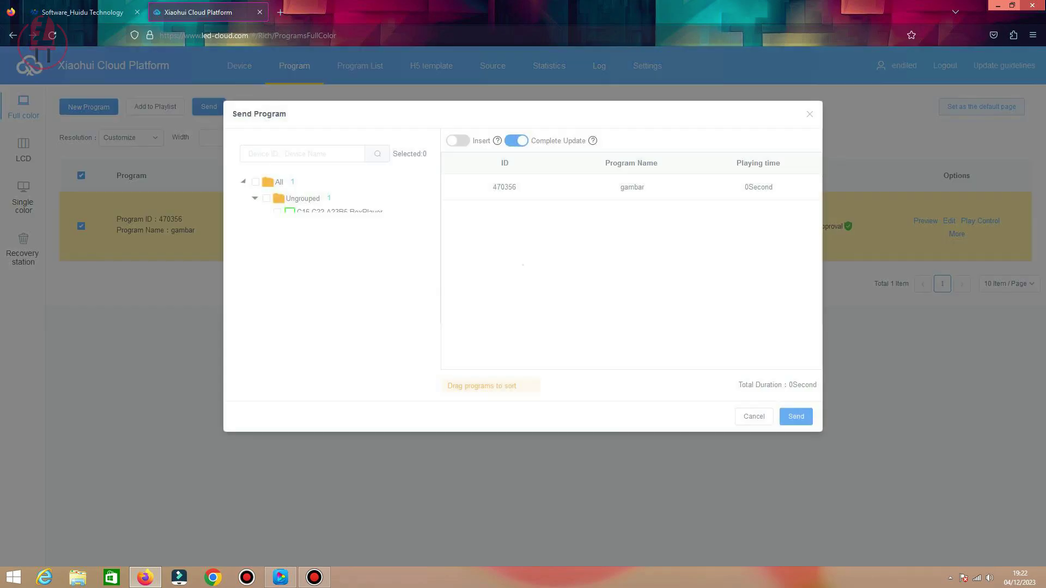
left_click(267, 199)
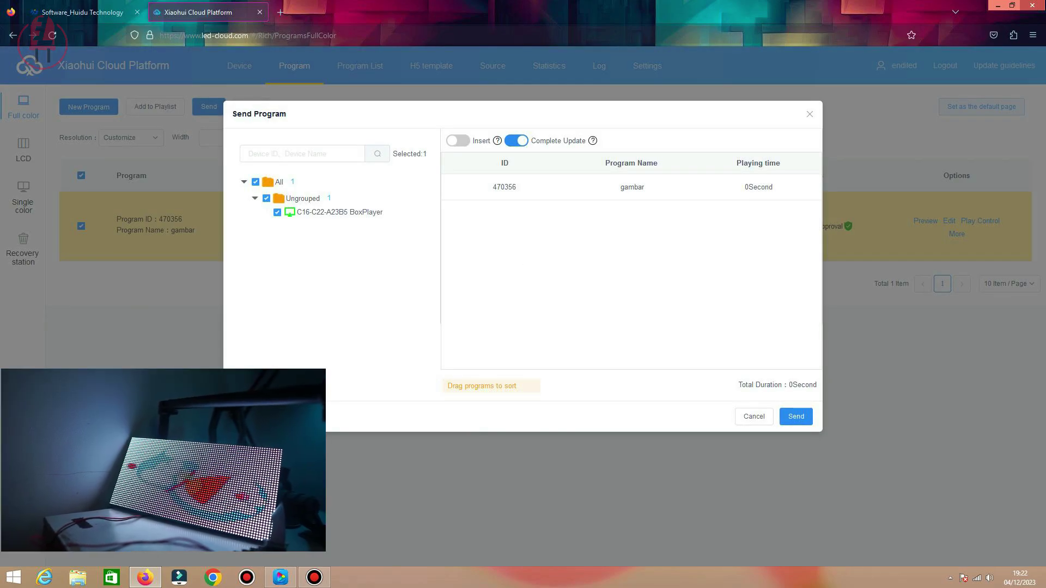
left_click(457, 141)
left_click(796, 416)
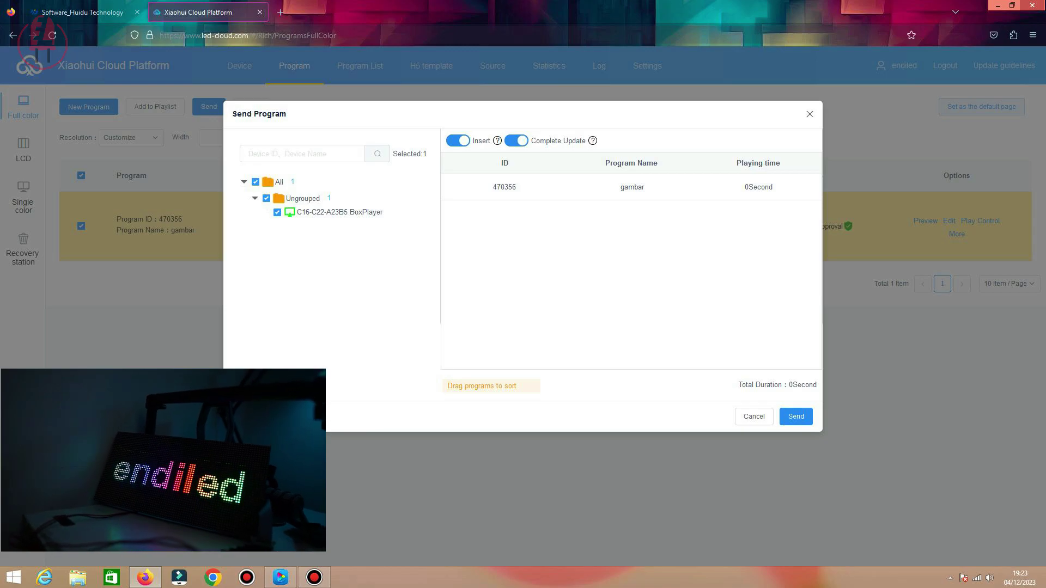
left_click(809, 114)
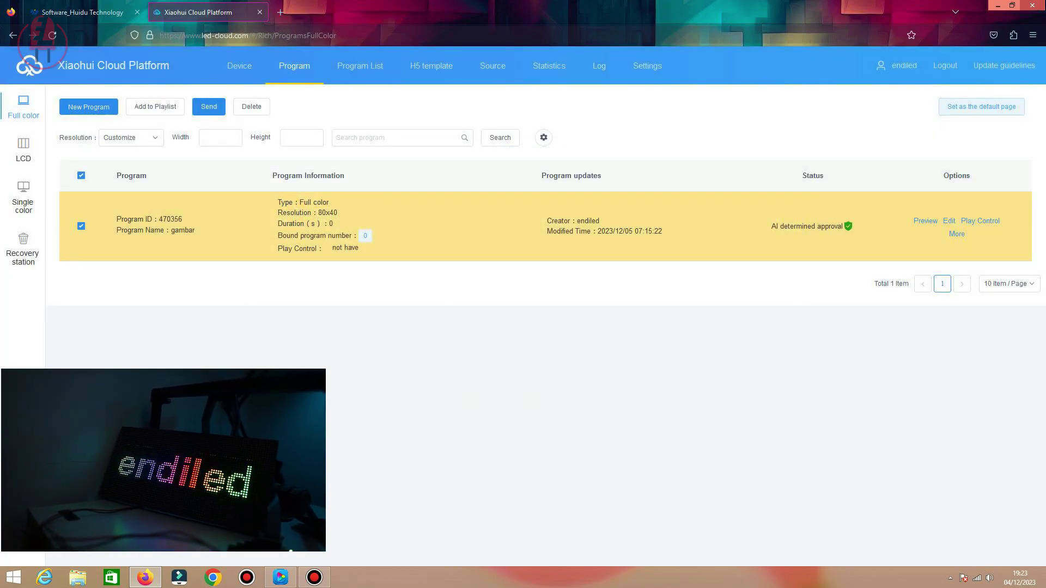